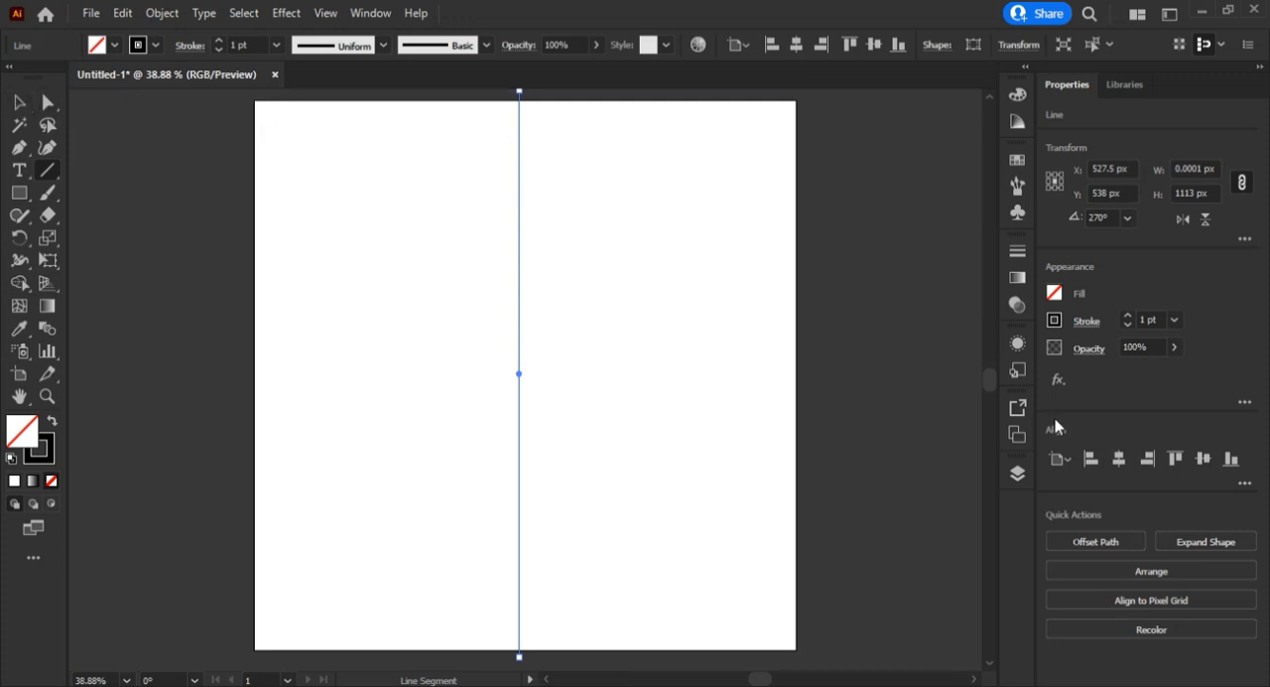
# Centre the vertical line horizontally on the artboard, and rotate an in-place copy of it 90° to form a horizontal line.
pyautogui.click(1119, 458)
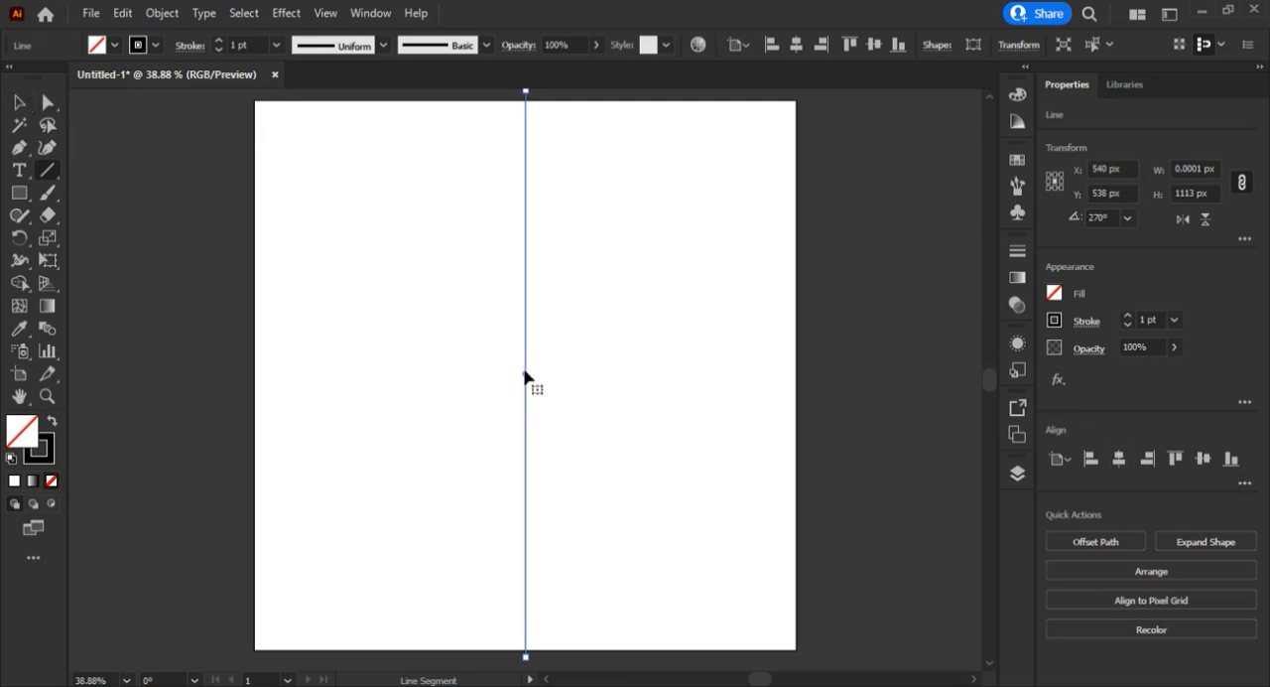
pyautogui.hotkey('ctrl', 'c')
pyautogui.hotkey('ctrl', 'f')
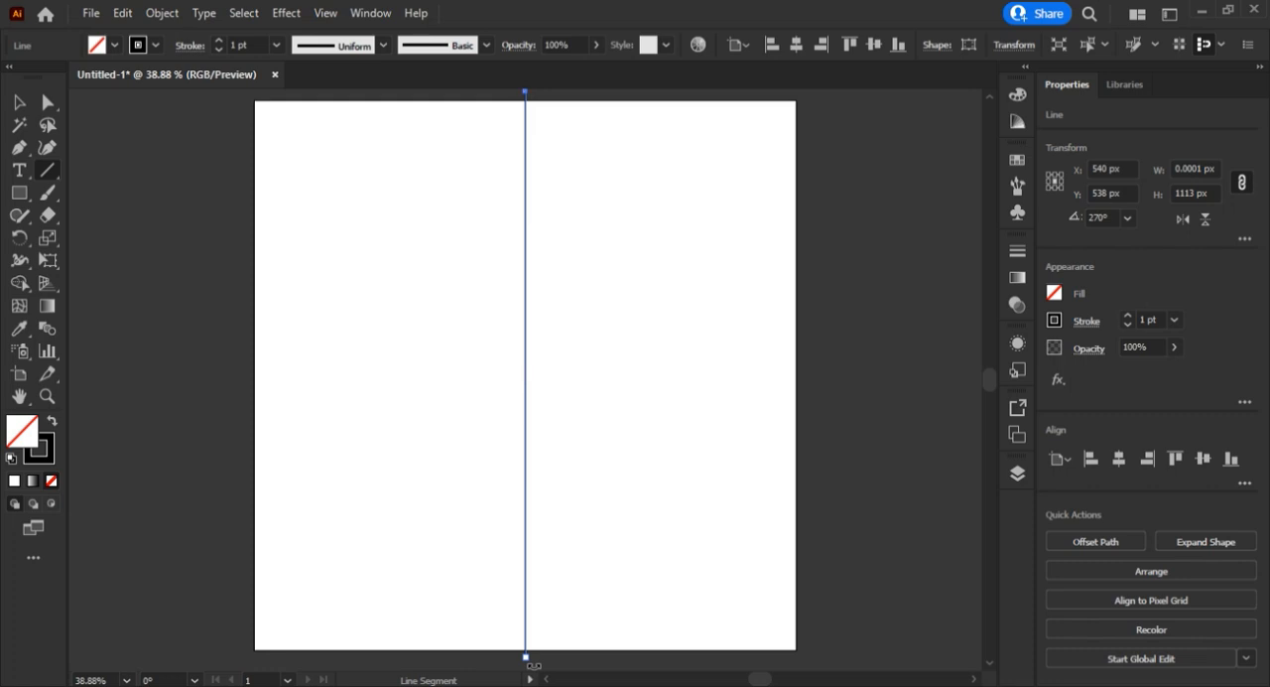
pyautogui.moveTo(533, 665); pyautogui.dragTo(246, 373)
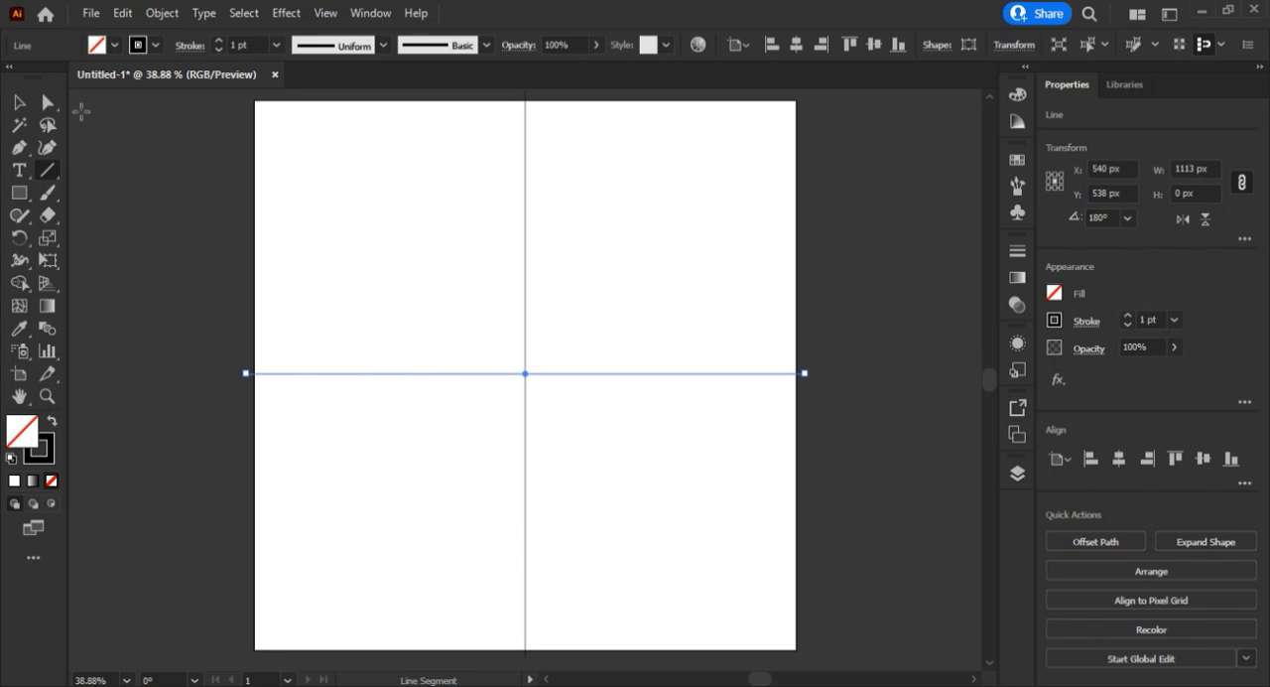
# Align the vertical and horizontal lines to each other by their vertical centres.
pyautogui.click(18, 103)
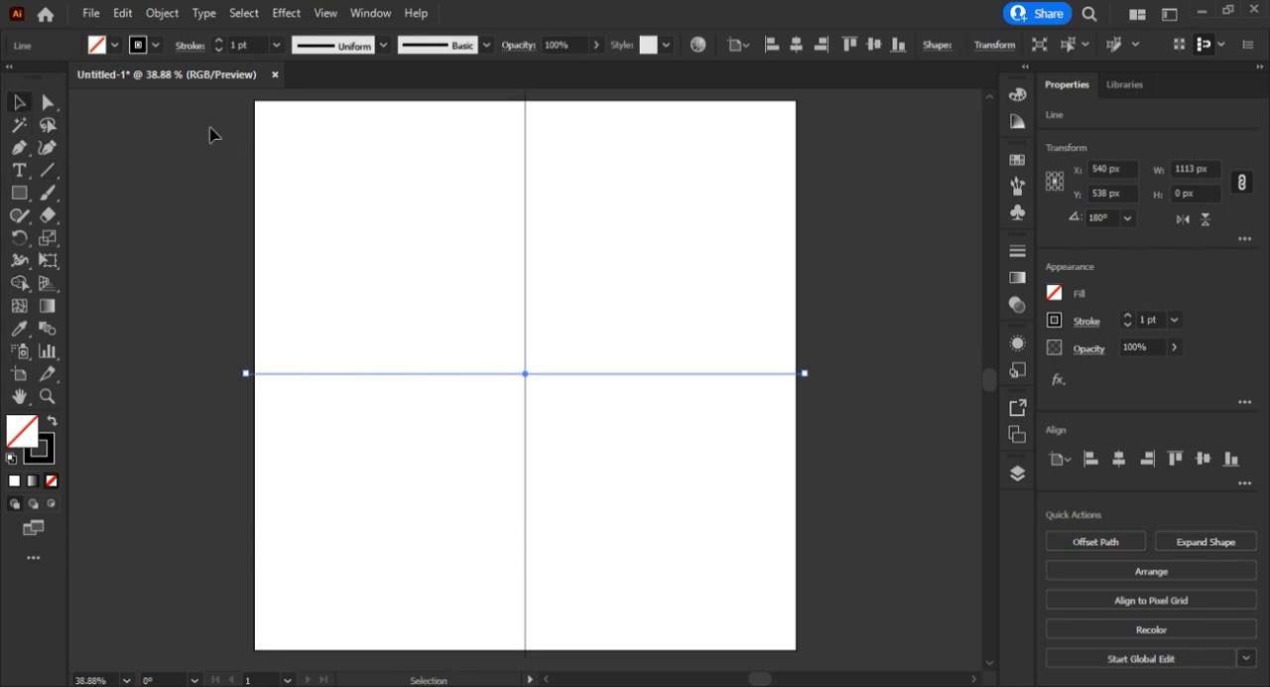
pyautogui.moveTo(210, 134); pyautogui.dragTo(757, 558)
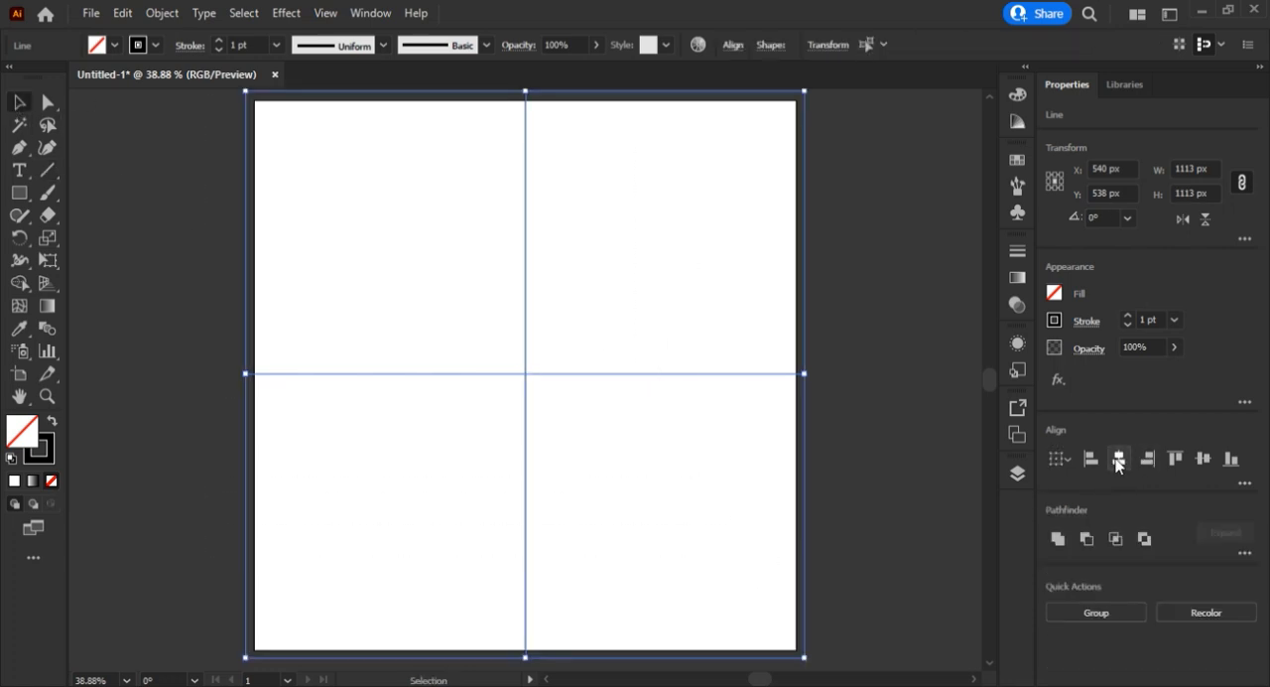
pyautogui.click(1208, 463)
pyautogui.click(867, 249)
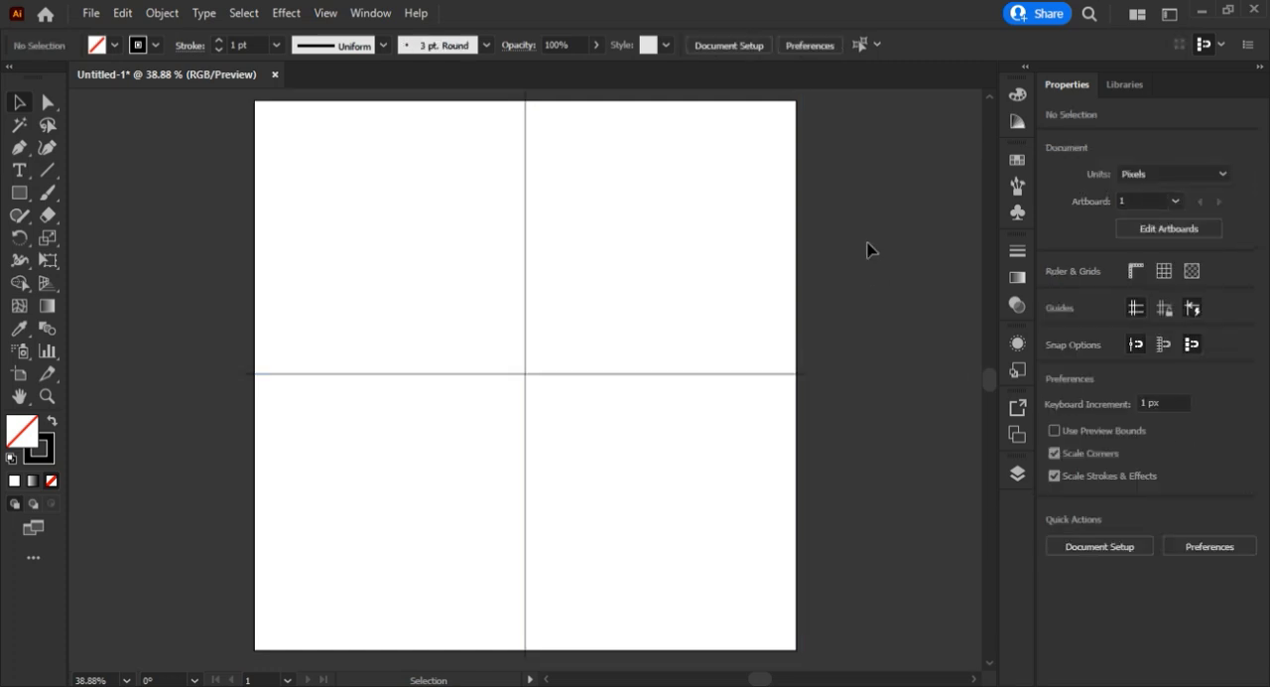
# Target all of Layer 1 and apply a Transform effect with a 30° rotation angle and 11 copies.
pyautogui.click(1016, 474)
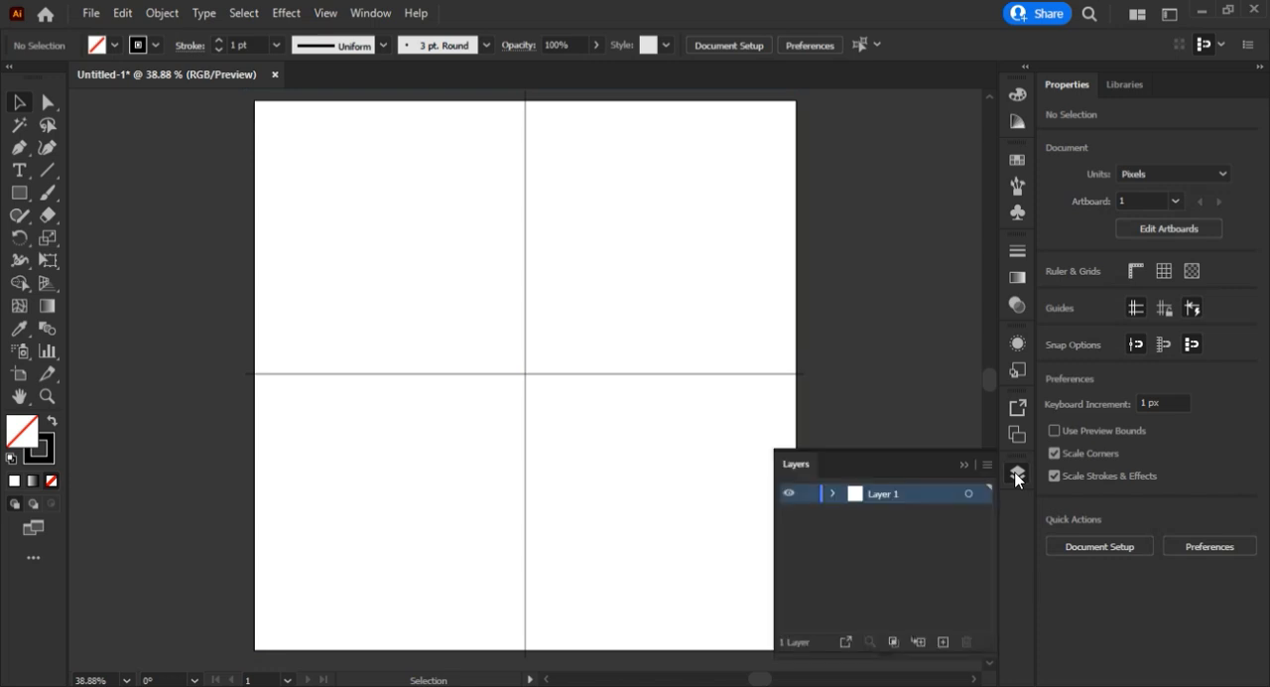
pyautogui.click(833, 493)
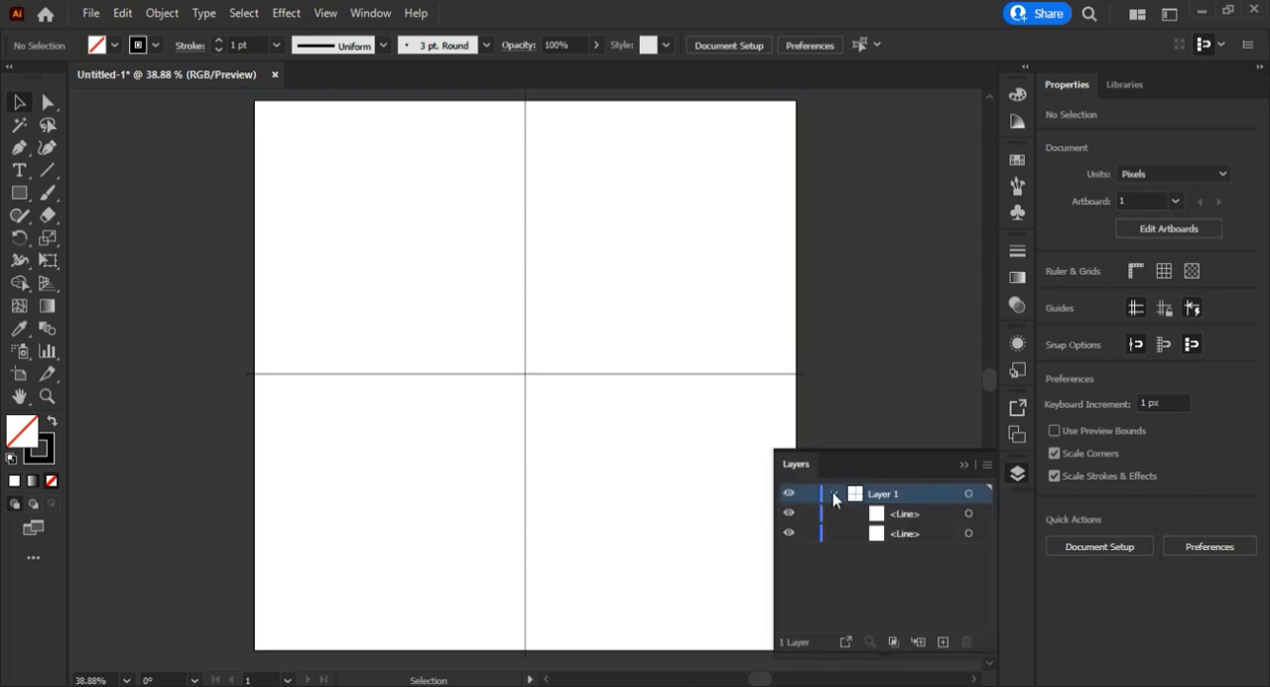
pyautogui.click(969, 494)
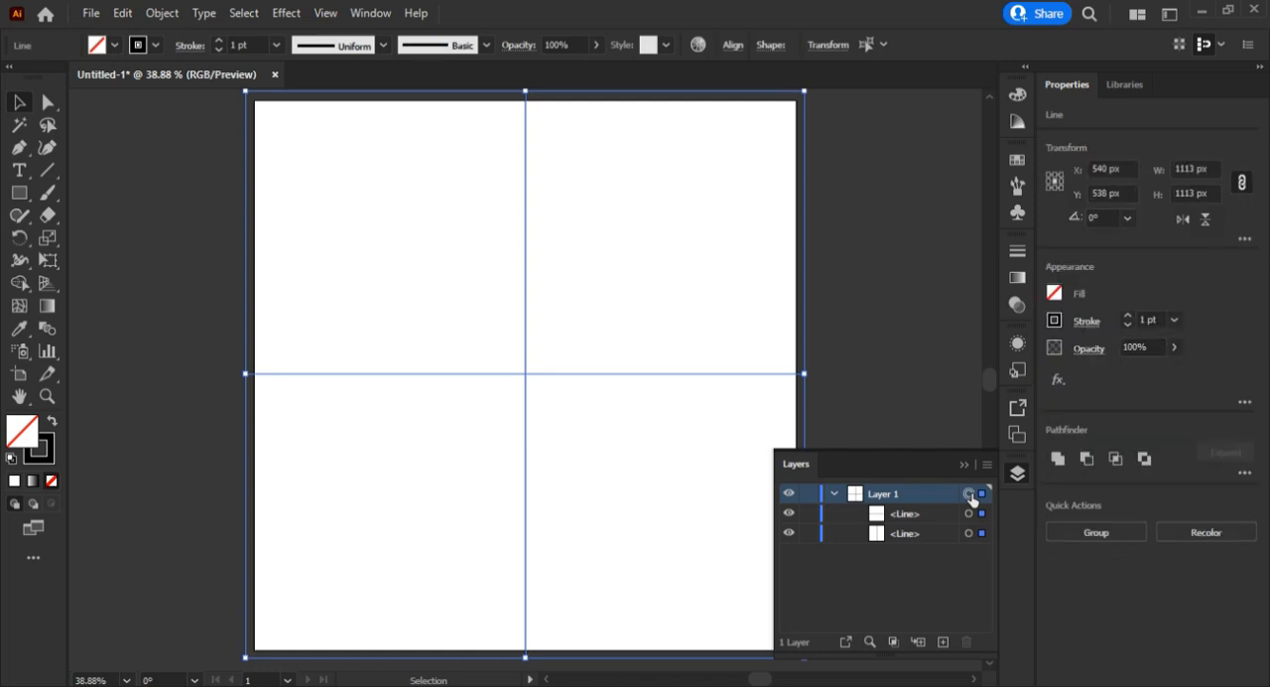
pyautogui.click(964, 464)
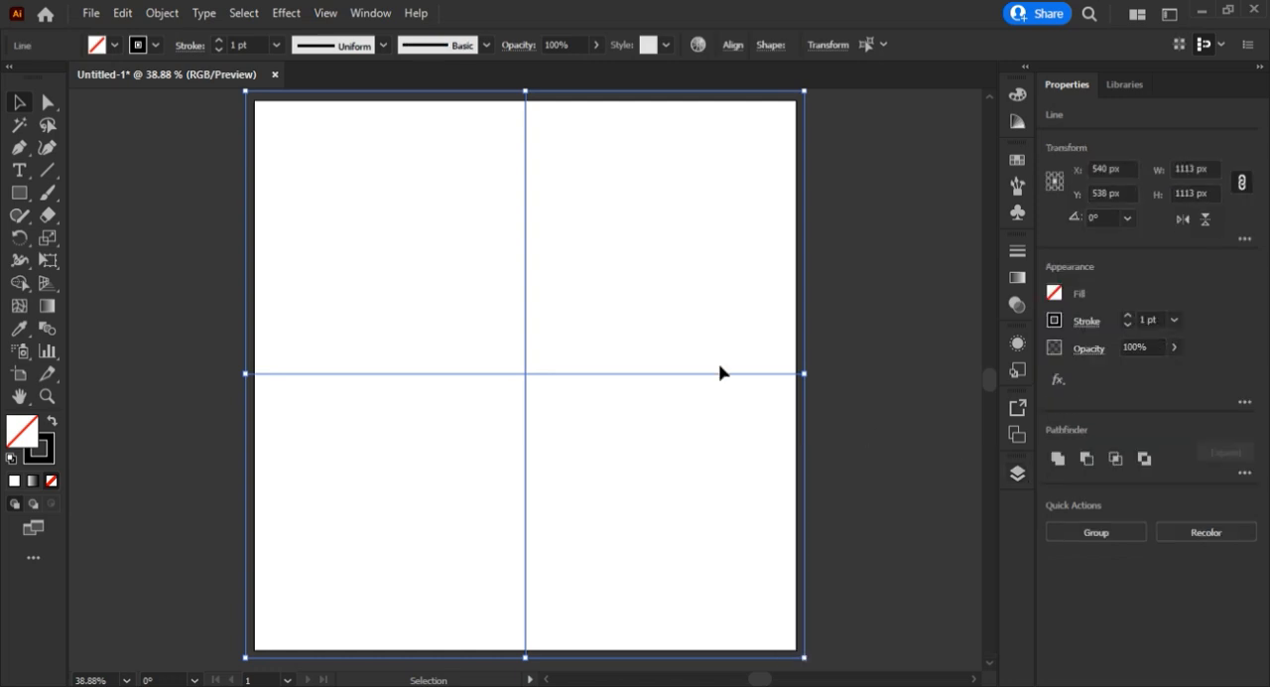
pyautogui.click(287, 14)
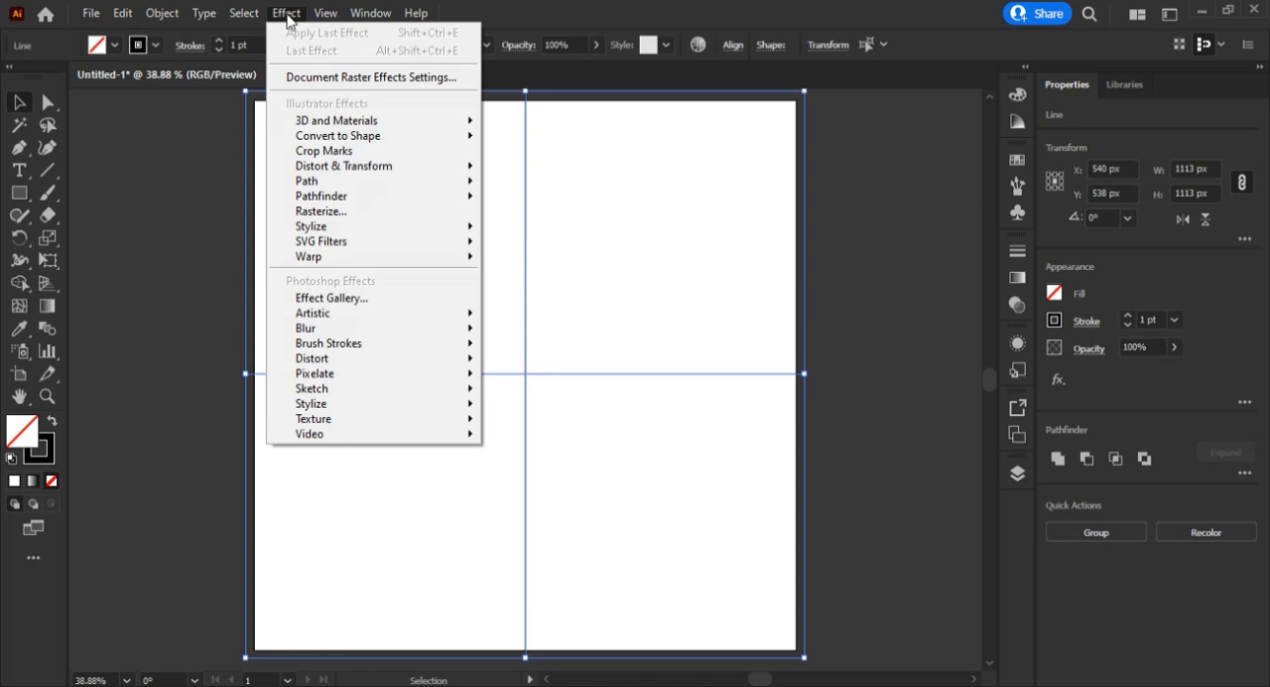
pyautogui.moveTo(327, 170)
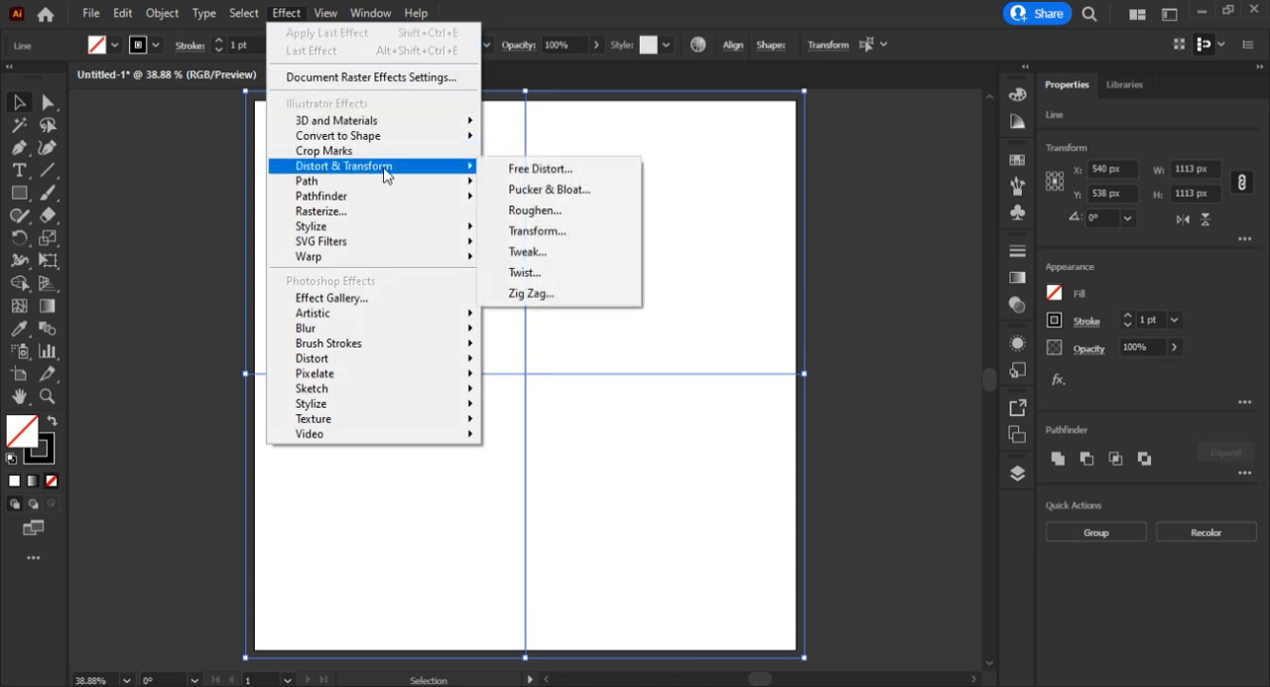
pyautogui.click(553, 241)
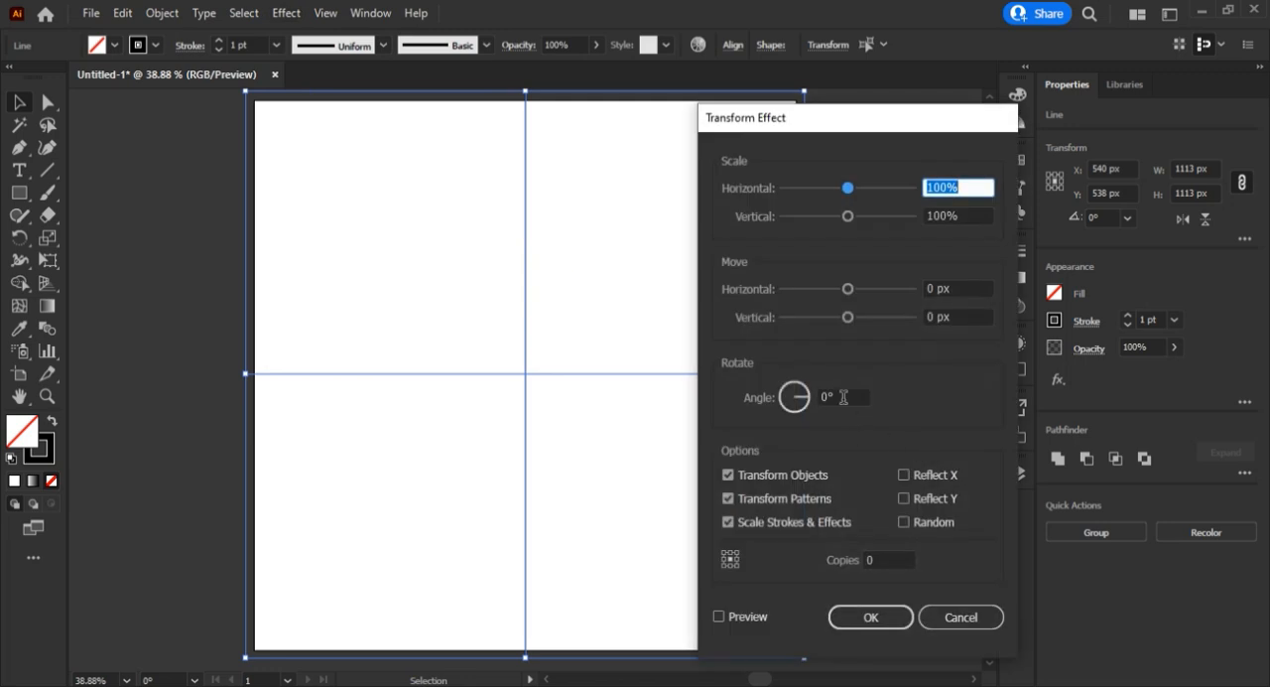
pyautogui.click(844, 397)
pyautogui.write('3')
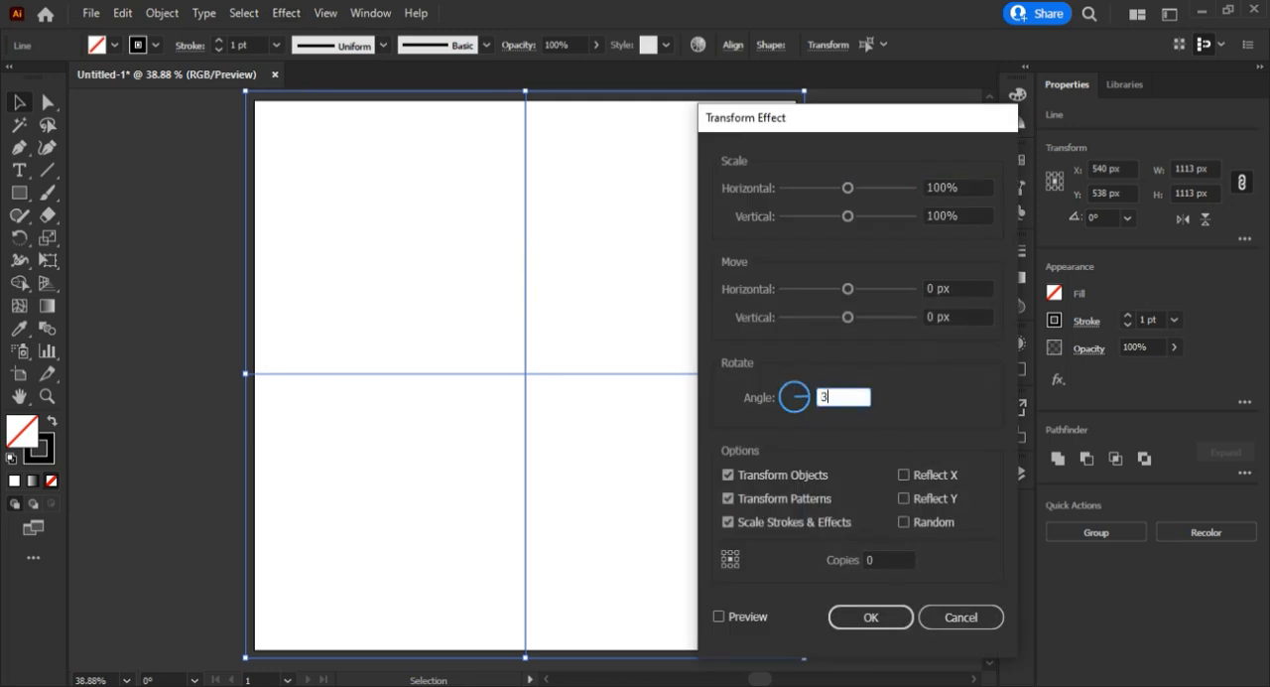
pyautogui.click(894, 559)
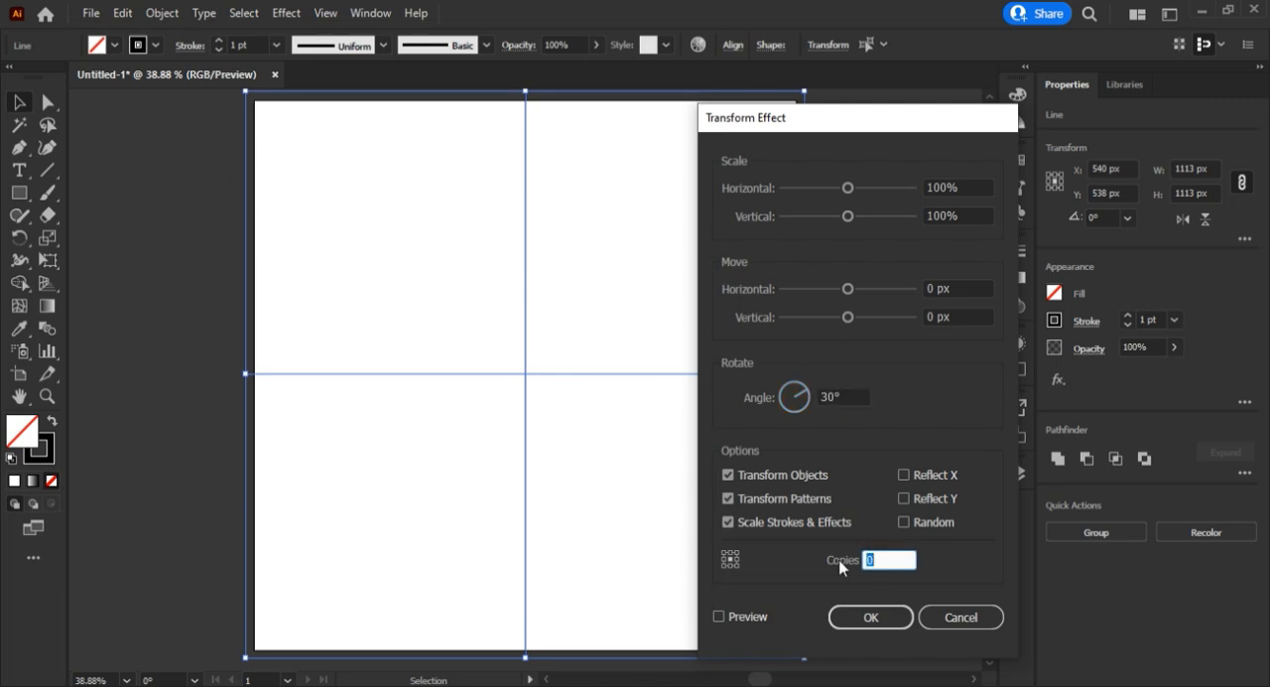
pyautogui.write('11')
pyautogui.click(891, 617)
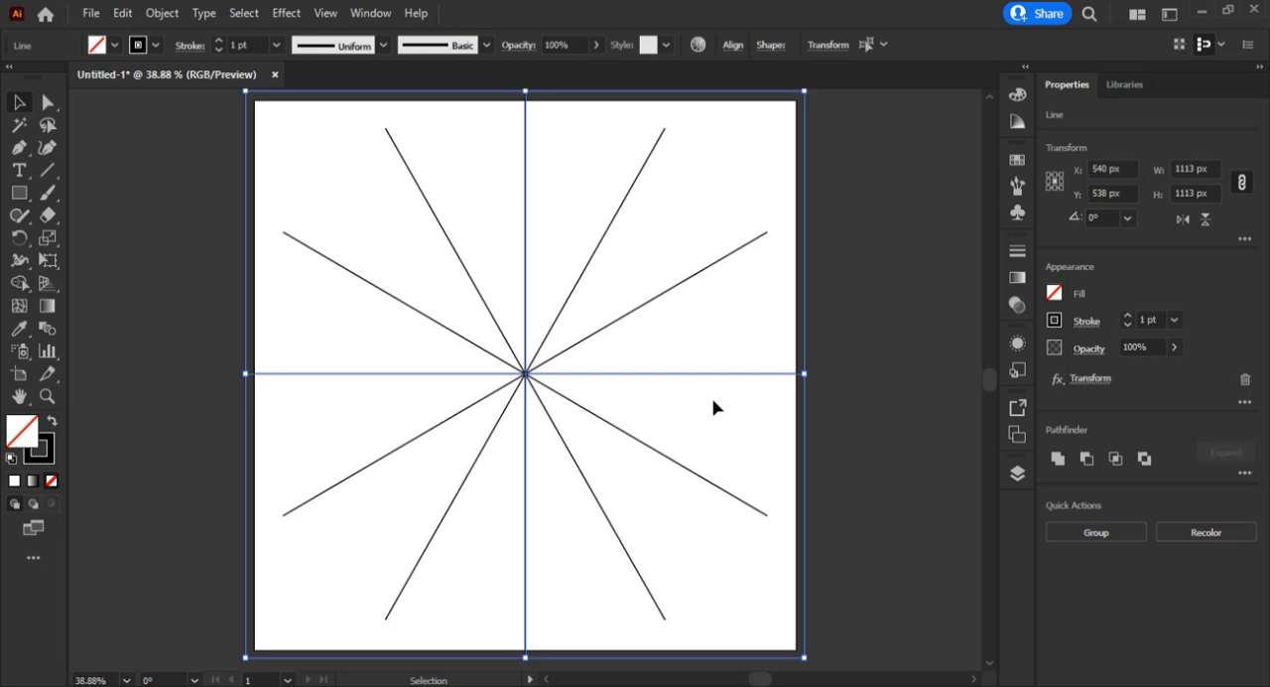
# Add a second Transform effect to the layer with Reflect X enabled and 1 copy.
pyautogui.click(287, 14)
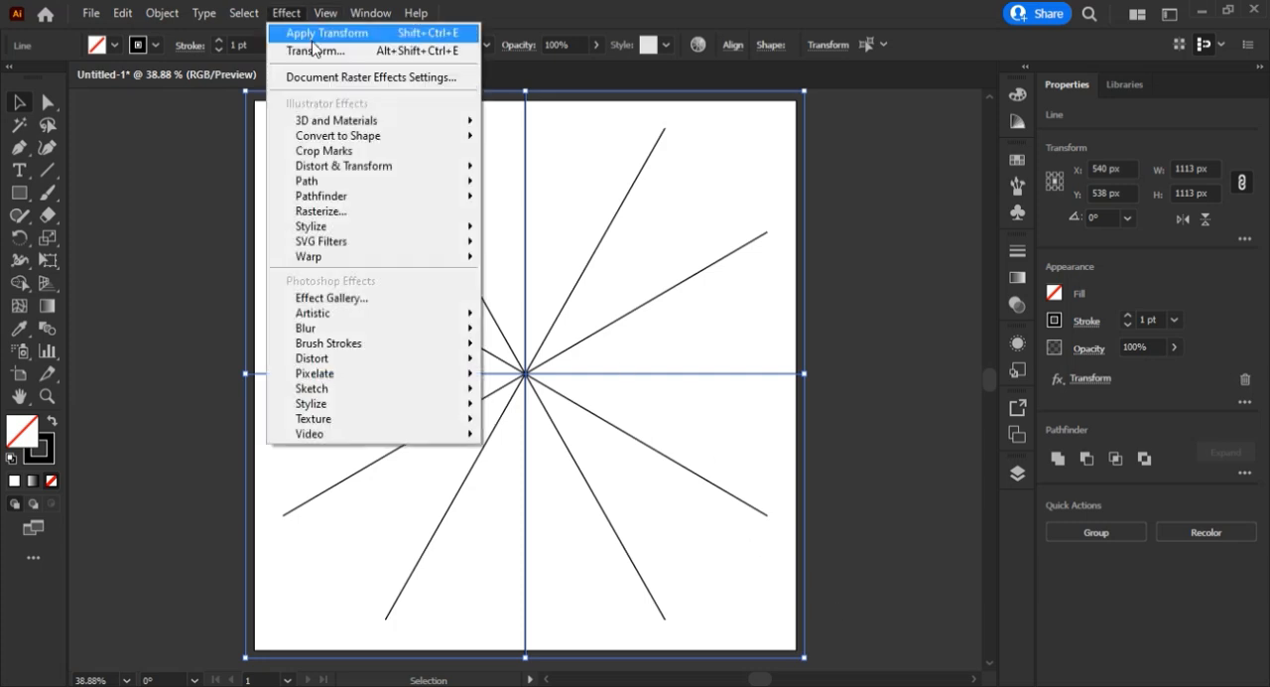
pyautogui.click(317, 51)
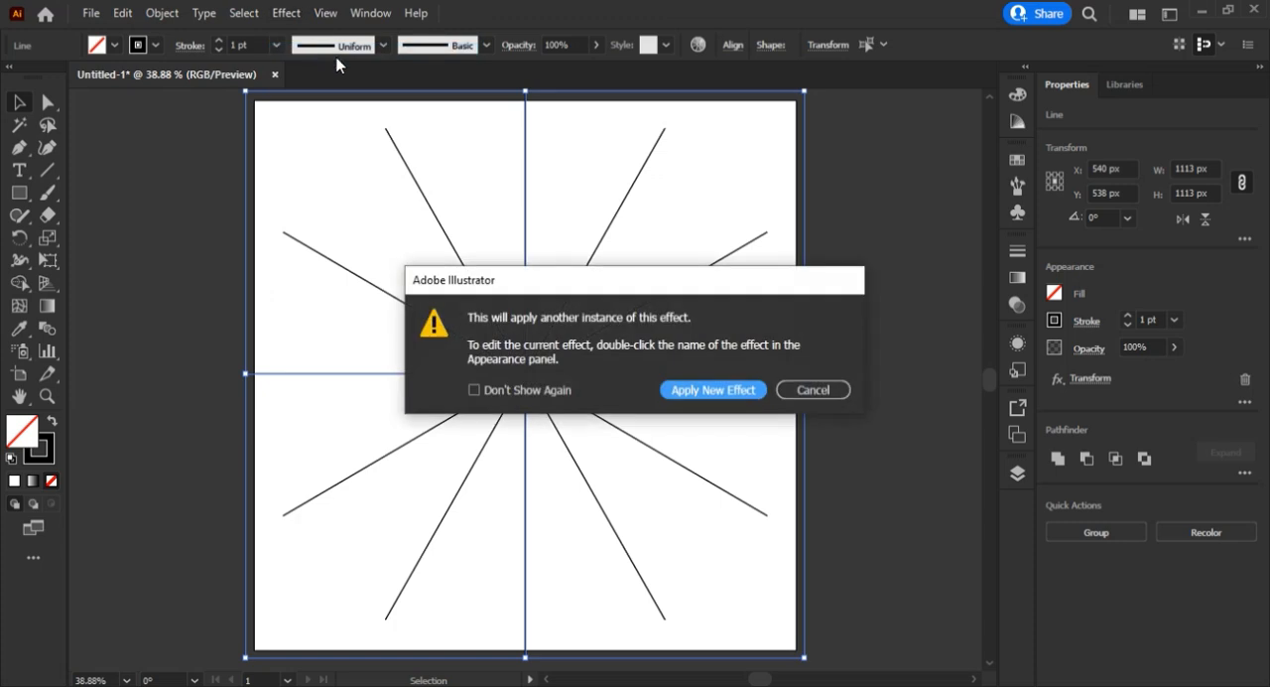
pyautogui.click(713, 390)
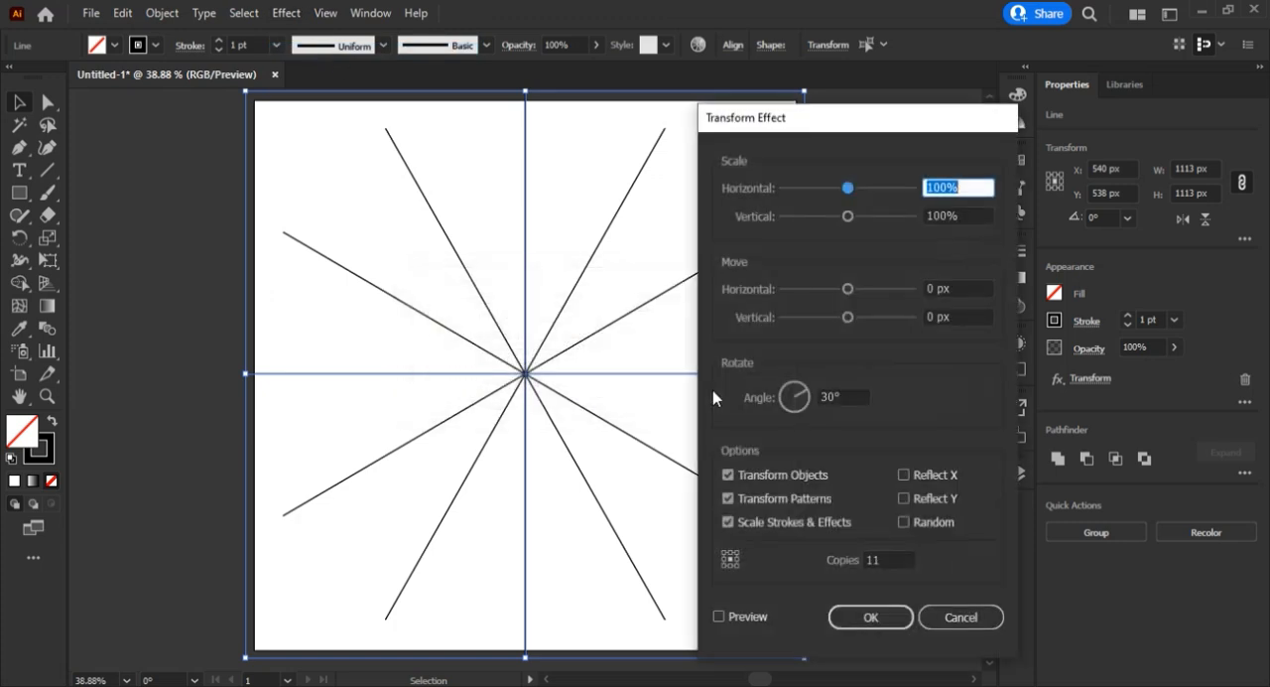
pyautogui.doubleClick(888, 562)
pyautogui.write('1')
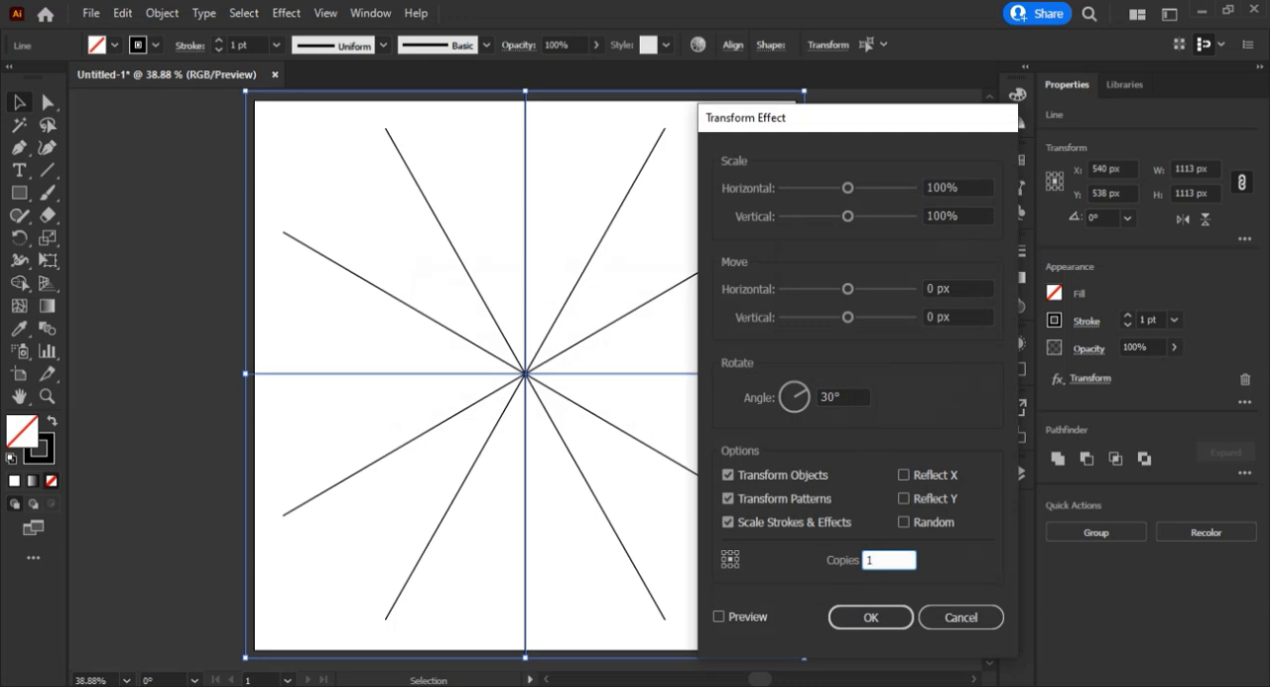
pyautogui.click(902, 473)
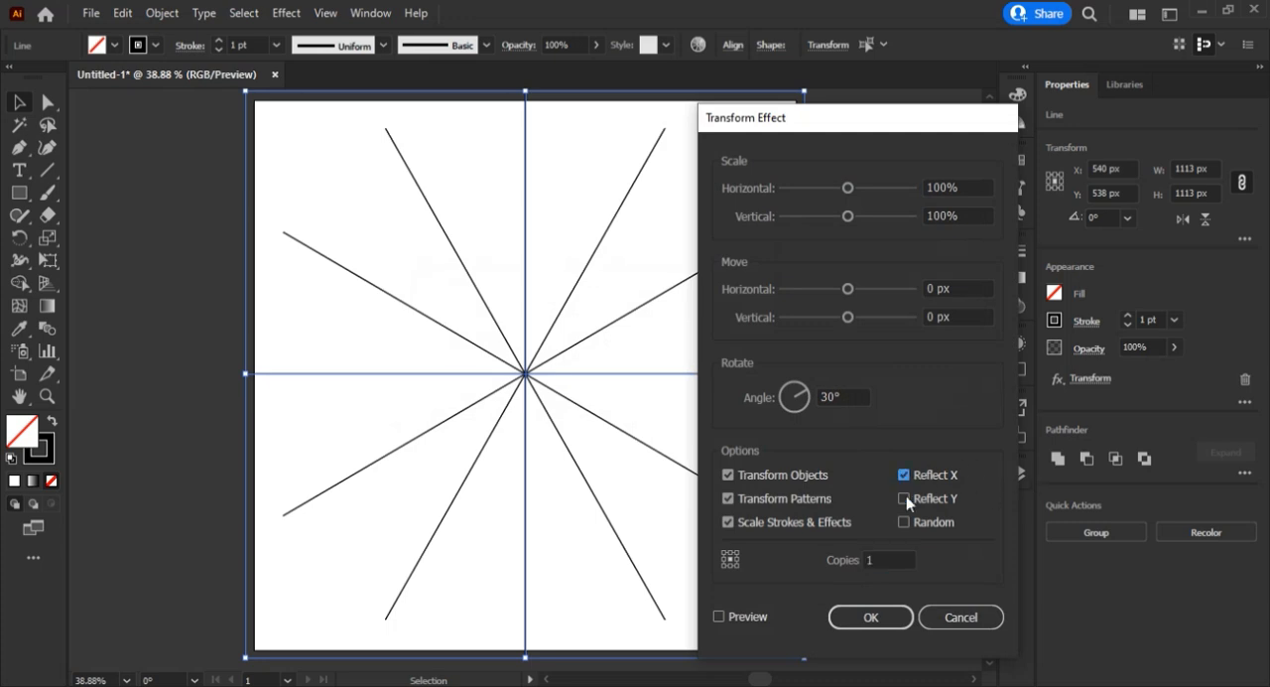
pyautogui.click(871, 618)
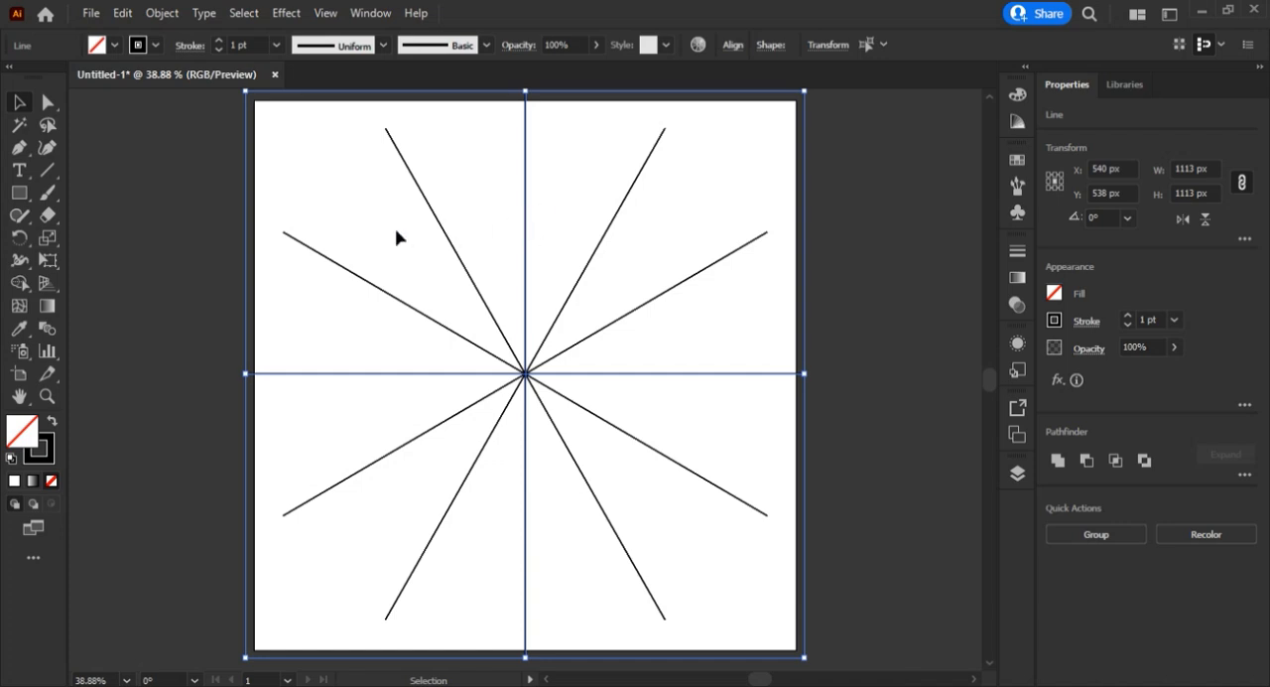
# Switch to the Blob Brush, reduce the guide lines' stroke to 0.5 pt and deselect them.
pyautogui.click(48, 194)
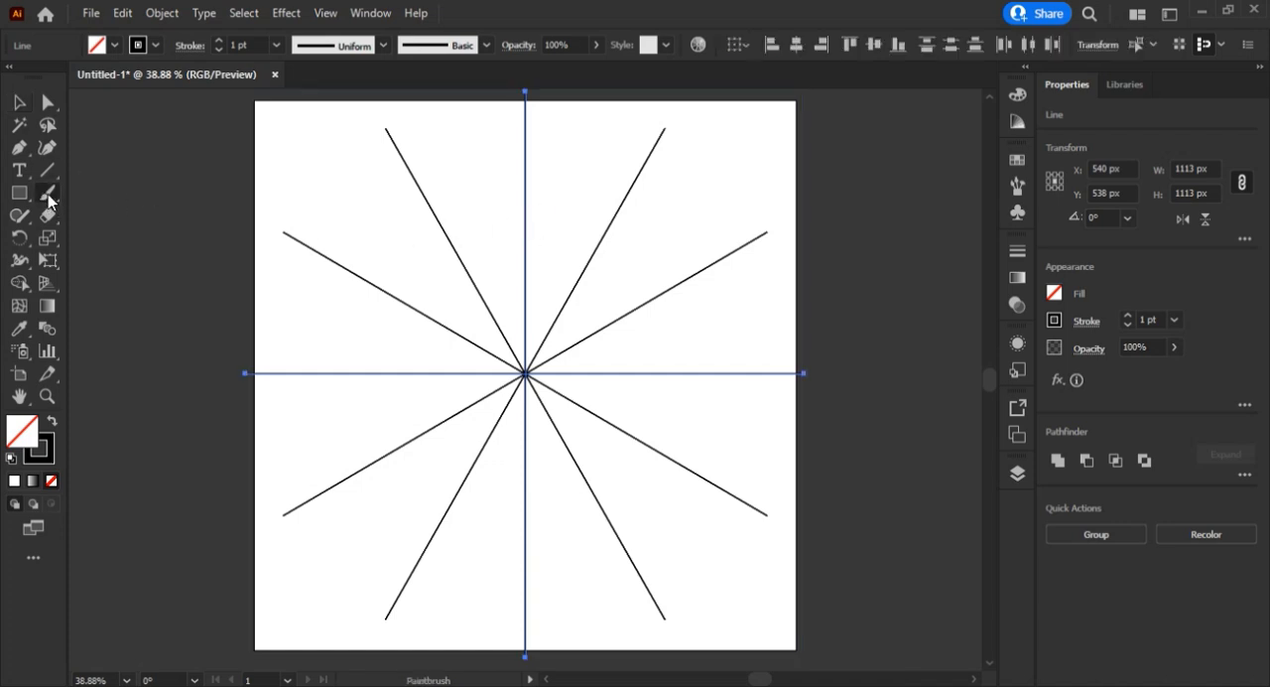
pyautogui.moveTo(48, 194); pyautogui.dragTo(101, 209)
pyautogui.press('[')
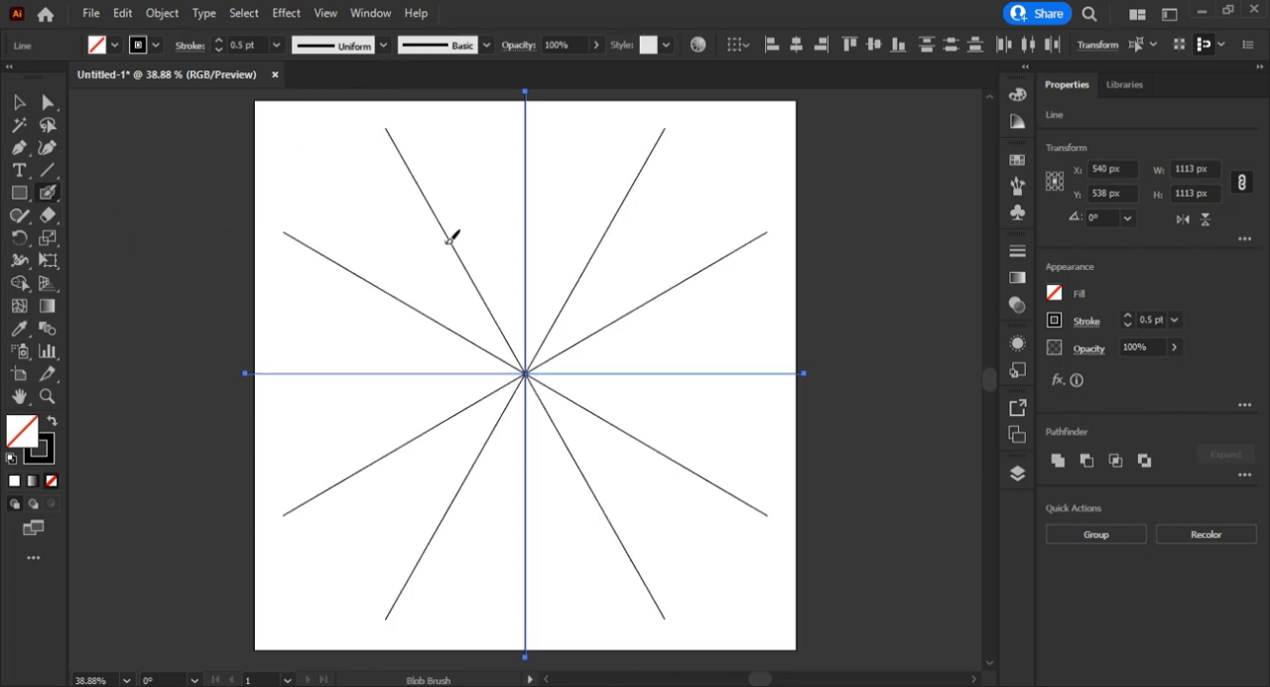
pyautogui.click(20, 105)
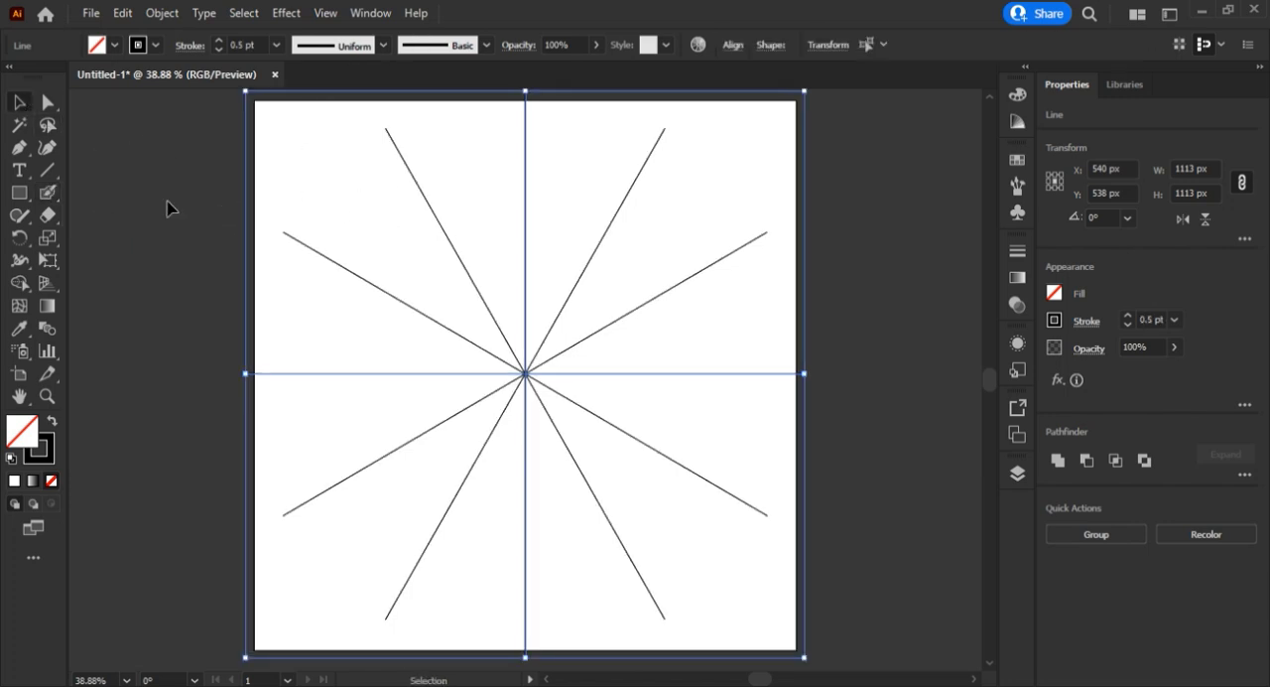
pyautogui.click(241, 225)
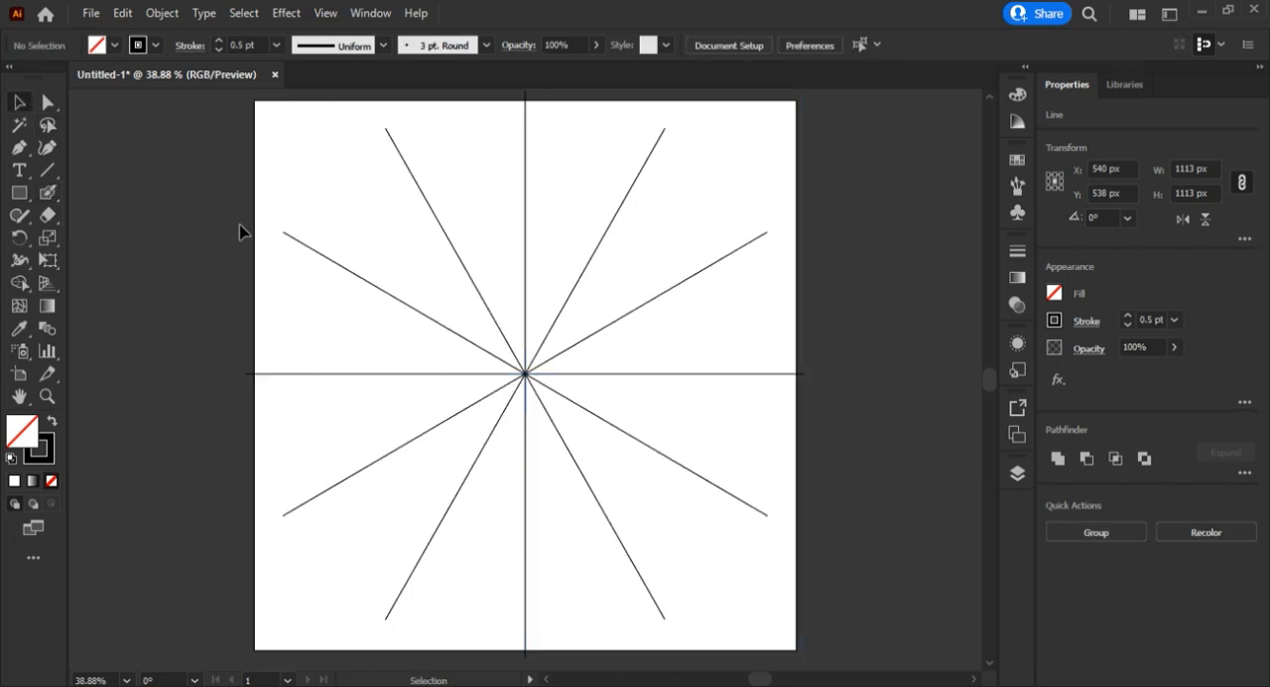
# Paint a scalloped ring with small petals, outer spirals and a wavy inner border using the Blob Brush with the 3 pt. Round brush.
pyautogui.click(51, 194)
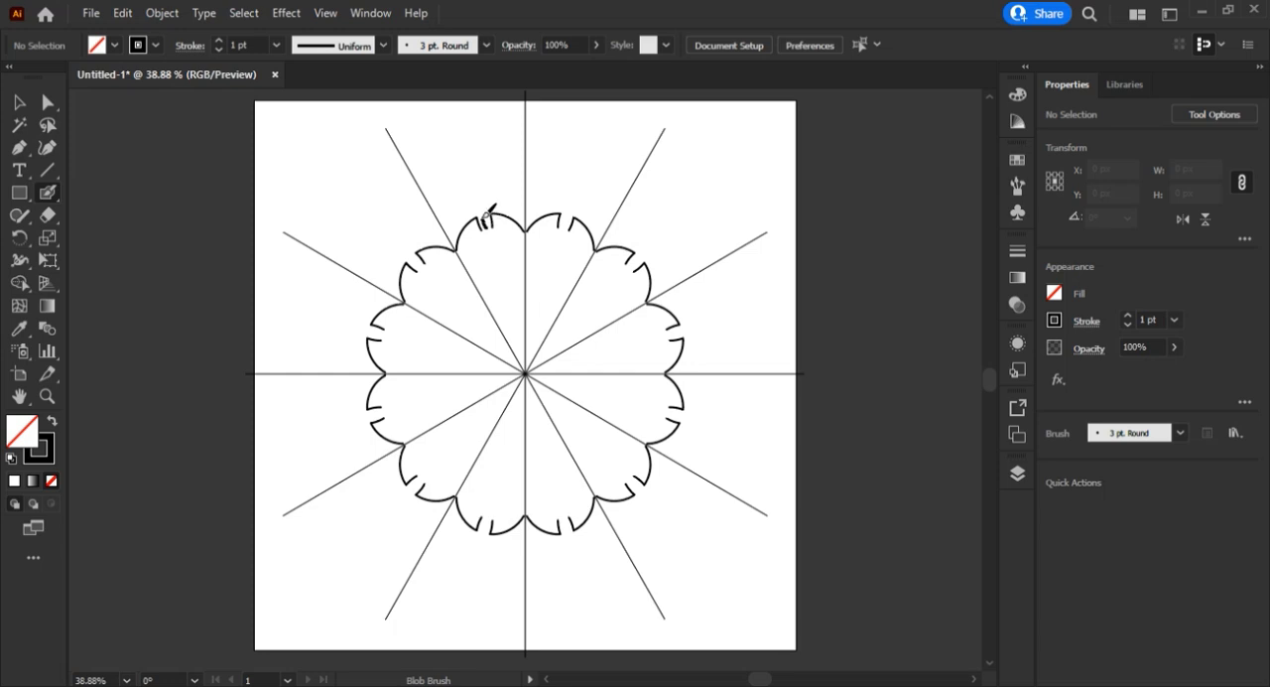
pyautogui.moveTo(487, 216)
pyautogui.mouseDown()
pyautogui.moveTo(486, 228)
pyautogui.moveTo(468, 178)
pyautogui.moveTo(476, 204)
pyautogui.moveTo(471, 191)
pyautogui.mouseUp()
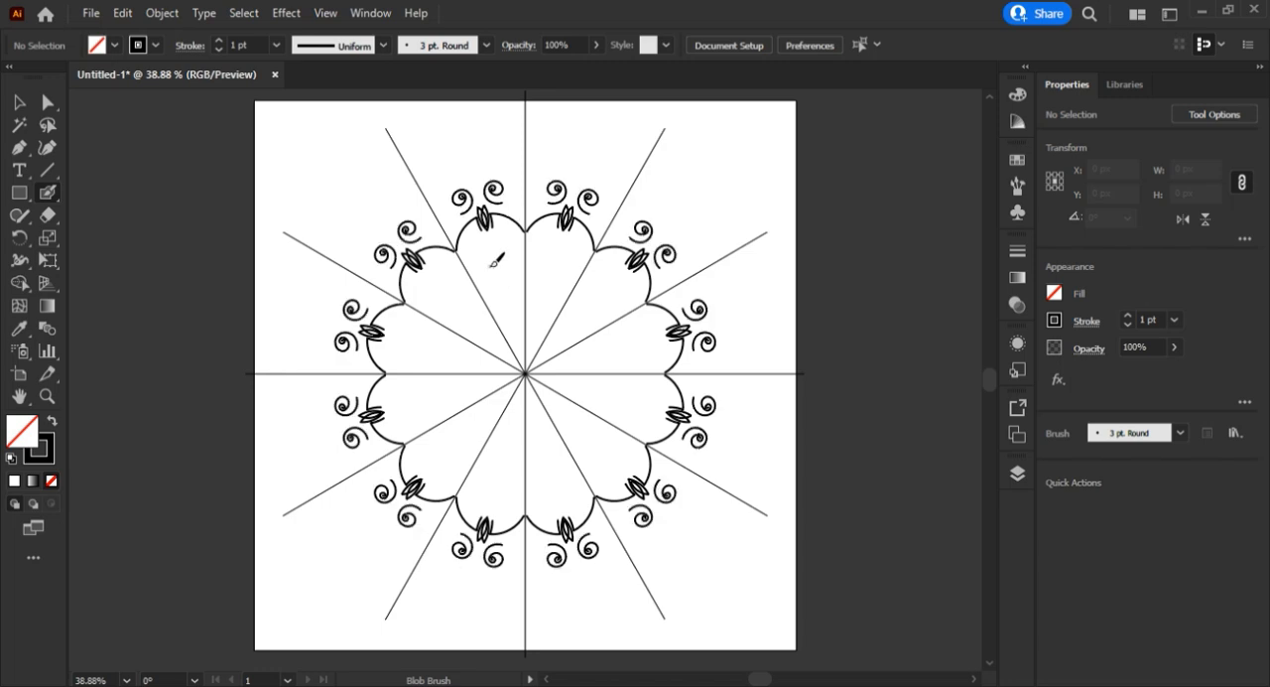
pyautogui.moveTo(485, 241)
pyautogui.mouseDown()
pyautogui.moveTo(475, 273)
pyautogui.moveTo(451, 270)
pyautogui.moveTo(499, 248)
pyautogui.moveTo(514, 260)
pyautogui.mouseUp()
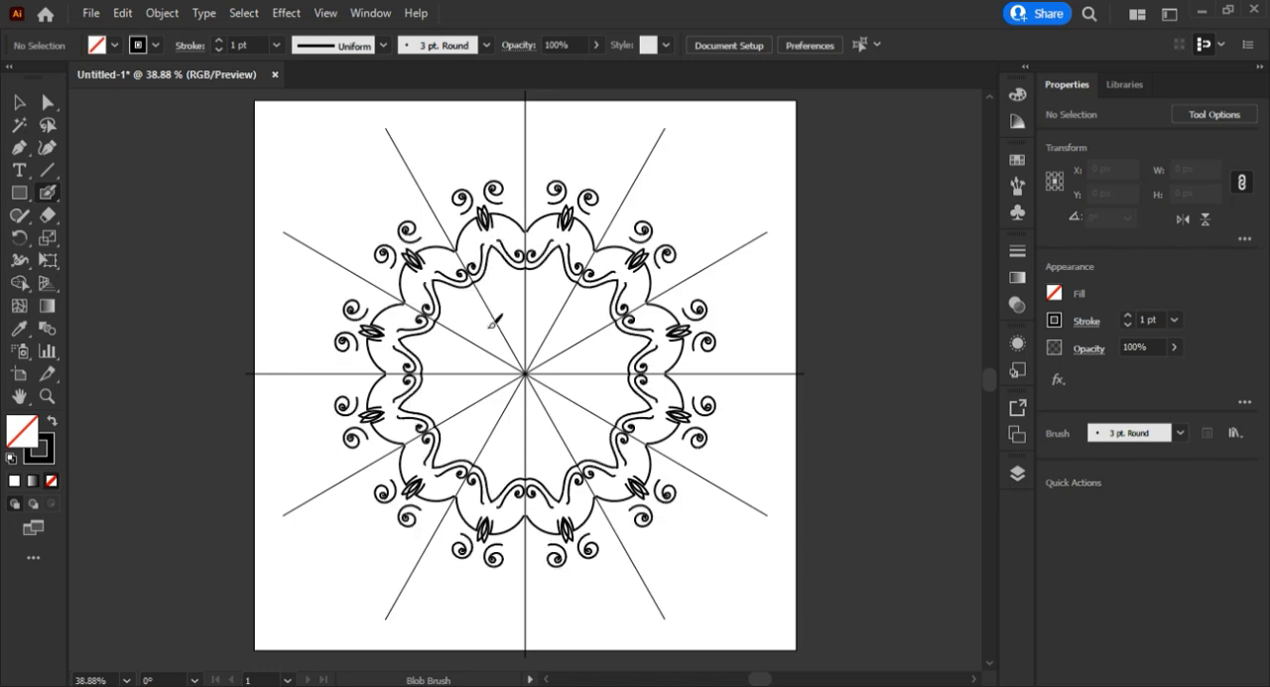
# With the 10 pt. Round brush, paint a thick inner scalloped ring with oval petals, and bold leaves around the mandala's outside.
pyautogui.click(427, 46)
pyautogui.click(356, 94)
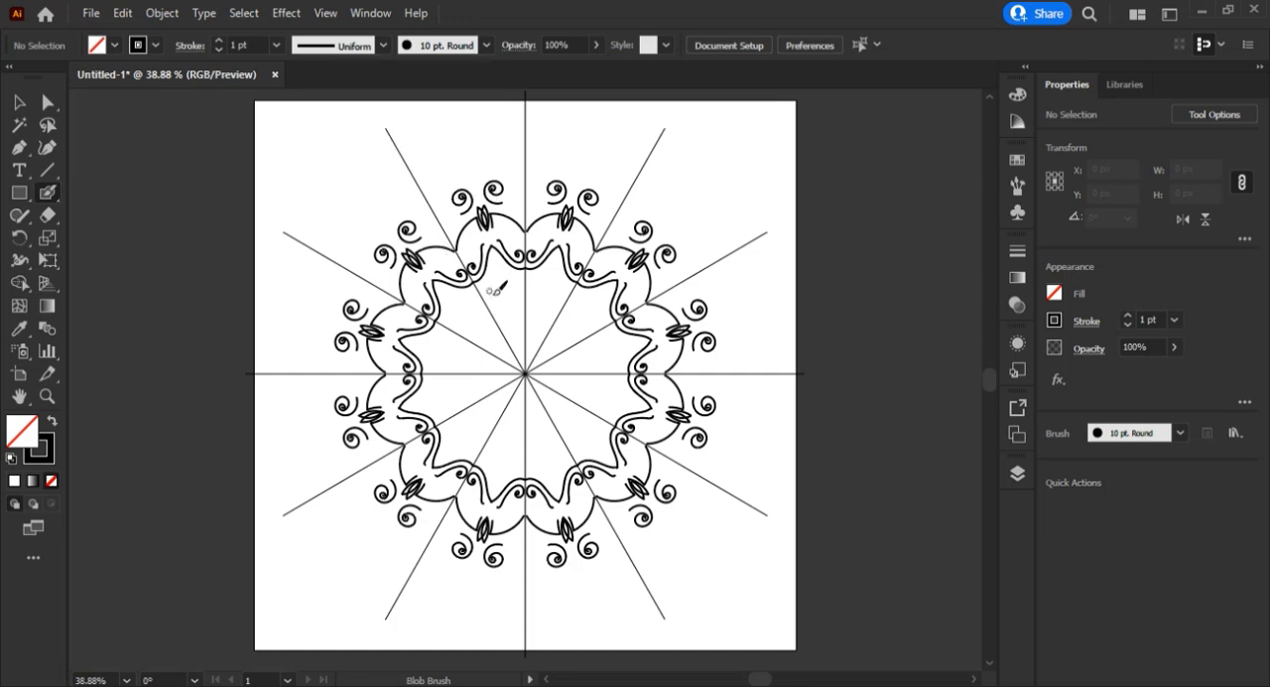
pyautogui.moveTo(486, 290)
pyautogui.mouseDown()
pyautogui.moveTo(528, 277)
pyautogui.moveTo(499, 258)
pyautogui.mouseUp()
pyautogui.click(496, 259)
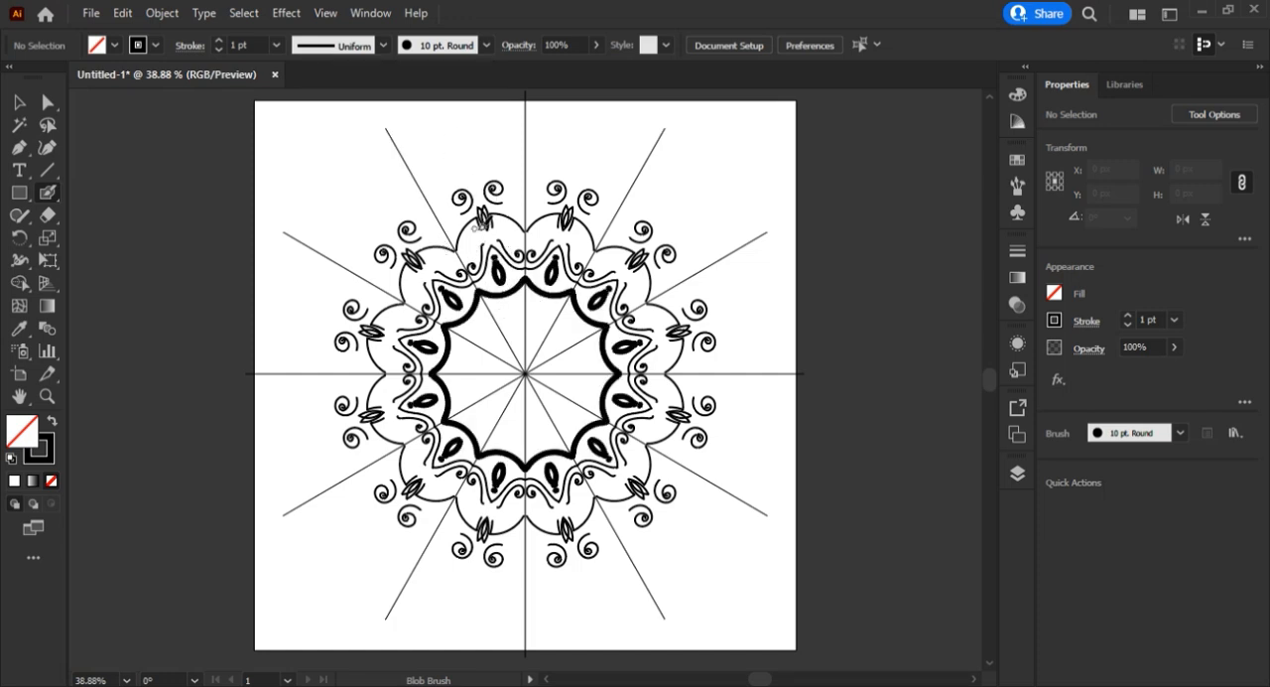
pyautogui.moveTo(467, 183)
pyautogui.mouseDown()
pyautogui.moveTo(475, 162)
pyautogui.moveTo(484, 184)
pyautogui.moveTo(449, 134)
pyautogui.mouseUp()
pyautogui.moveTo(453, 167)
pyautogui.mouseDown()
pyautogui.moveTo(450, 135)
pyautogui.moveTo(449, 156)
pyautogui.moveTo(400, 158)
pyautogui.moveTo(442, 179)
pyautogui.moveTo(451, 229)
pyautogui.moveTo(424, 182)
pyautogui.moveTo(437, 204)
pyautogui.moveTo(453, 199)
pyautogui.moveTo(422, 200)
pyautogui.mouseUp()
# With the 3 pt. Round brush, paint outer teardrop petals on the guide lines, fill their inner shapes solid and add small looped leaves.
pyautogui.click(407, 51)
pyautogui.click(320, 97)
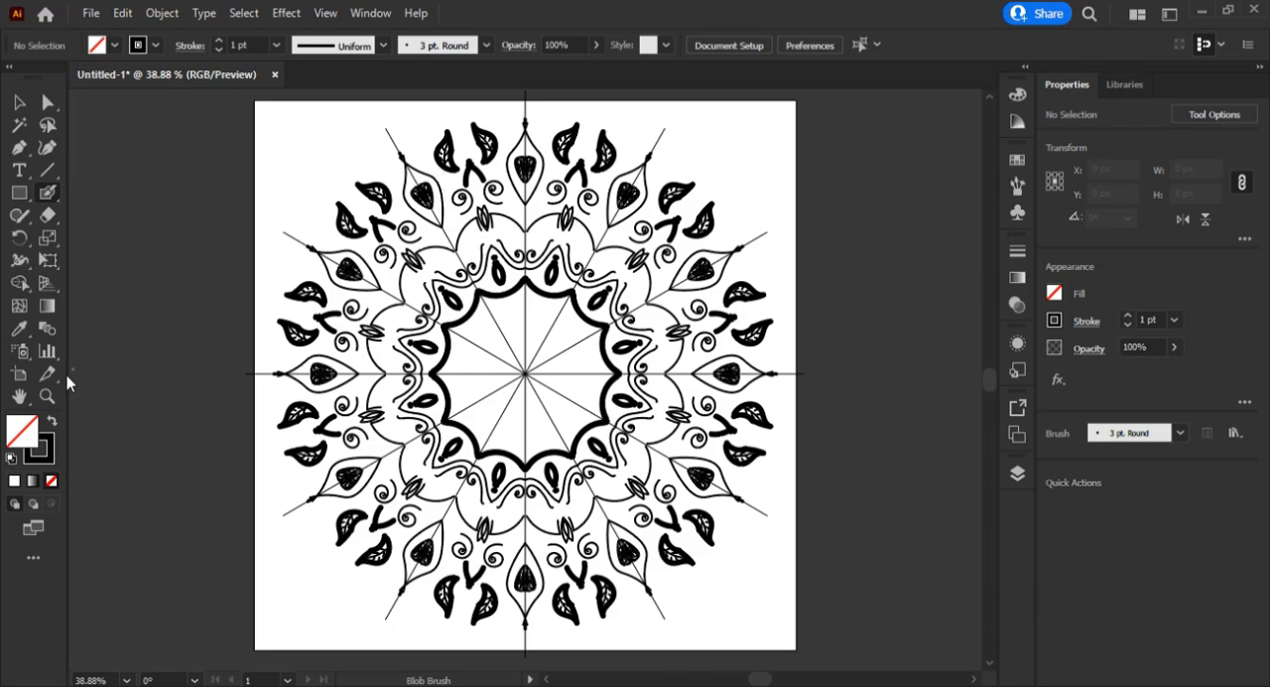
pyautogui.scroll(5, 422, 180)
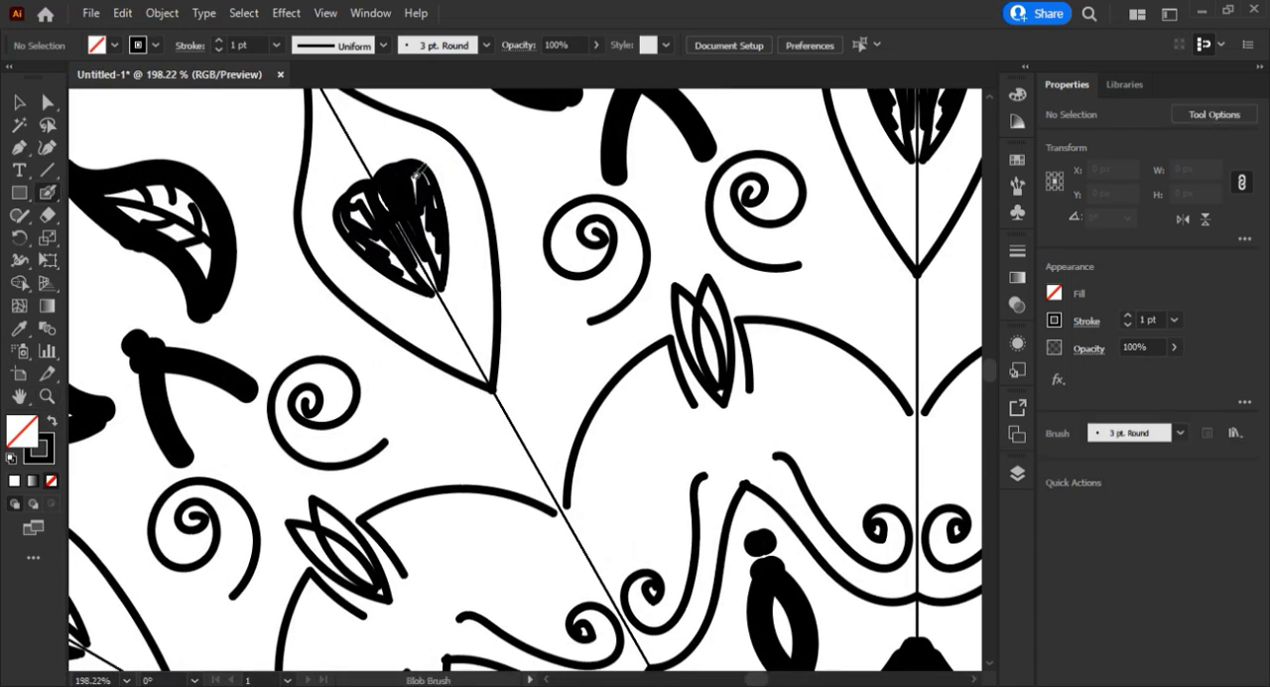
pyautogui.moveTo(418, 172)
pyautogui.mouseDown()
pyautogui.moveTo(440, 205)
pyautogui.moveTo(412, 253)
pyautogui.moveTo(437, 283)
pyautogui.moveTo(442, 244)
pyautogui.moveTo(422, 212)
pyautogui.mouseUp()
pyautogui.moveTo(363, 157)
pyautogui.mouseDown()
pyautogui.moveTo(375, 133)
pyautogui.moveTo(364, 156)
pyautogui.moveTo(328, 99)
pyautogui.moveTo(337, 114)
pyautogui.mouseUp()
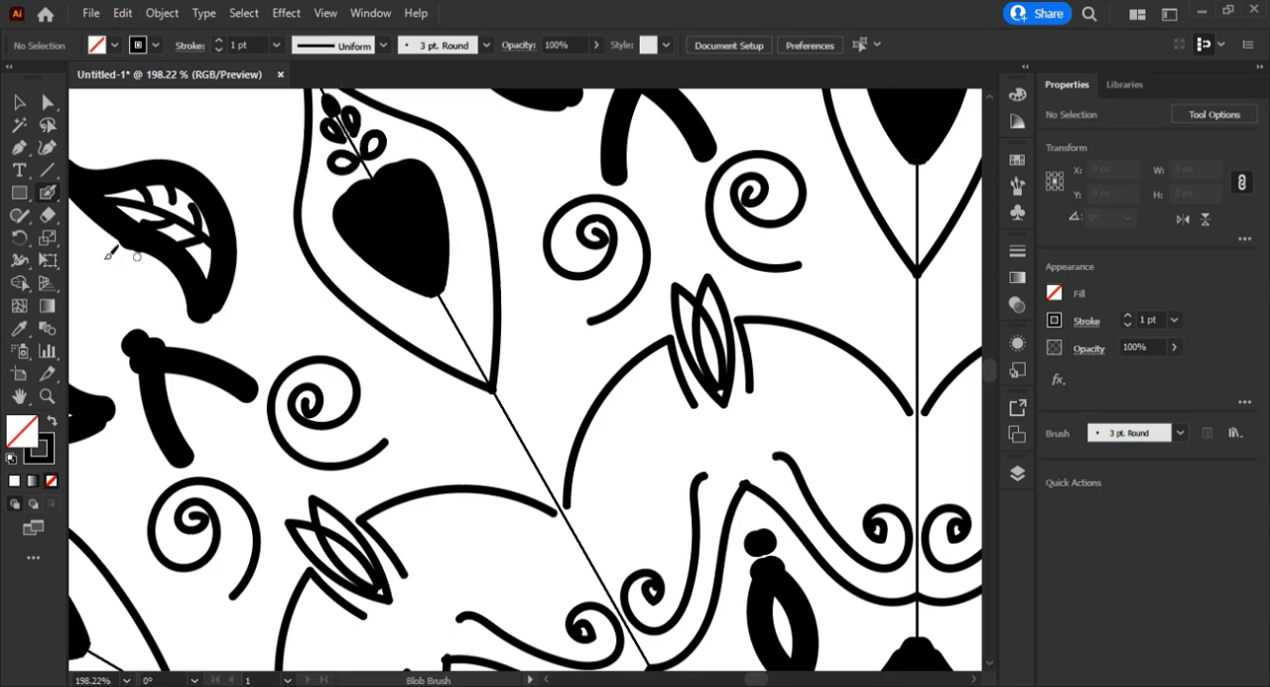
pyautogui.click(47, 396)
pyautogui.moveTo(511, 268); pyautogui.dragTo(356, 499)
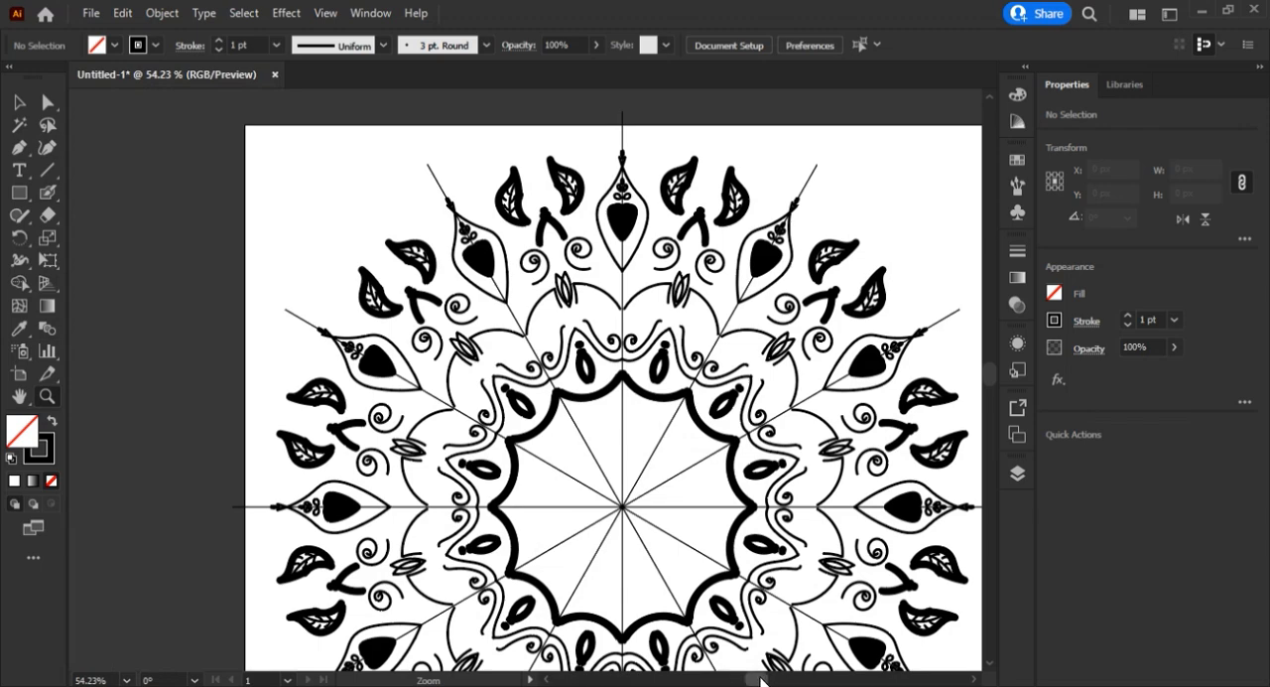
# With the Blob Brush, paint a lace-like border of spirals, short curved strokes and small leaves just inside the thick scalloped ring.
pyautogui.moveTo(762, 682); pyautogui.dragTo(768, 682)
pyautogui.moveTo(490, 524); pyautogui.dragTo(606, 506)
pyautogui.click(50, 193)
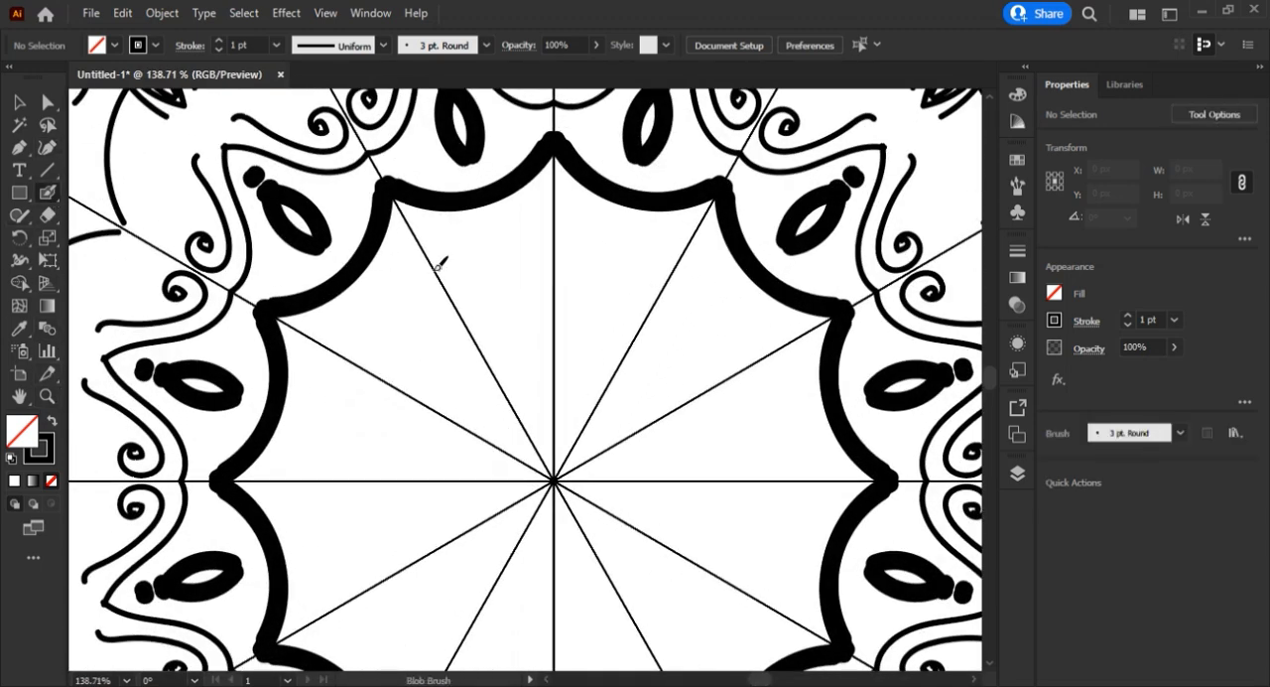
pyautogui.moveTo(444, 256)
pyautogui.mouseDown()
pyautogui.moveTo(482, 206)
pyautogui.moveTo(486, 241)
pyautogui.moveTo(452, 294)
pyautogui.mouseUp()
pyautogui.moveTo(439, 256)
pyautogui.mouseDown()
pyautogui.moveTo(451, 208)
pyautogui.moveTo(467, 240)
pyautogui.mouseUp()
pyautogui.moveTo(459, 221)
pyautogui.mouseDown()
pyautogui.moveTo(464, 270)
pyautogui.moveTo(471, 236)
pyautogui.mouseUp()
pyautogui.moveTo(461, 213); pyautogui.dragTo(476, 230)
pyautogui.moveTo(465, 208)
pyautogui.mouseDown()
pyautogui.moveTo(480, 220)
pyautogui.moveTo(401, 212)
pyautogui.moveTo(417, 231)
pyautogui.mouseUp()
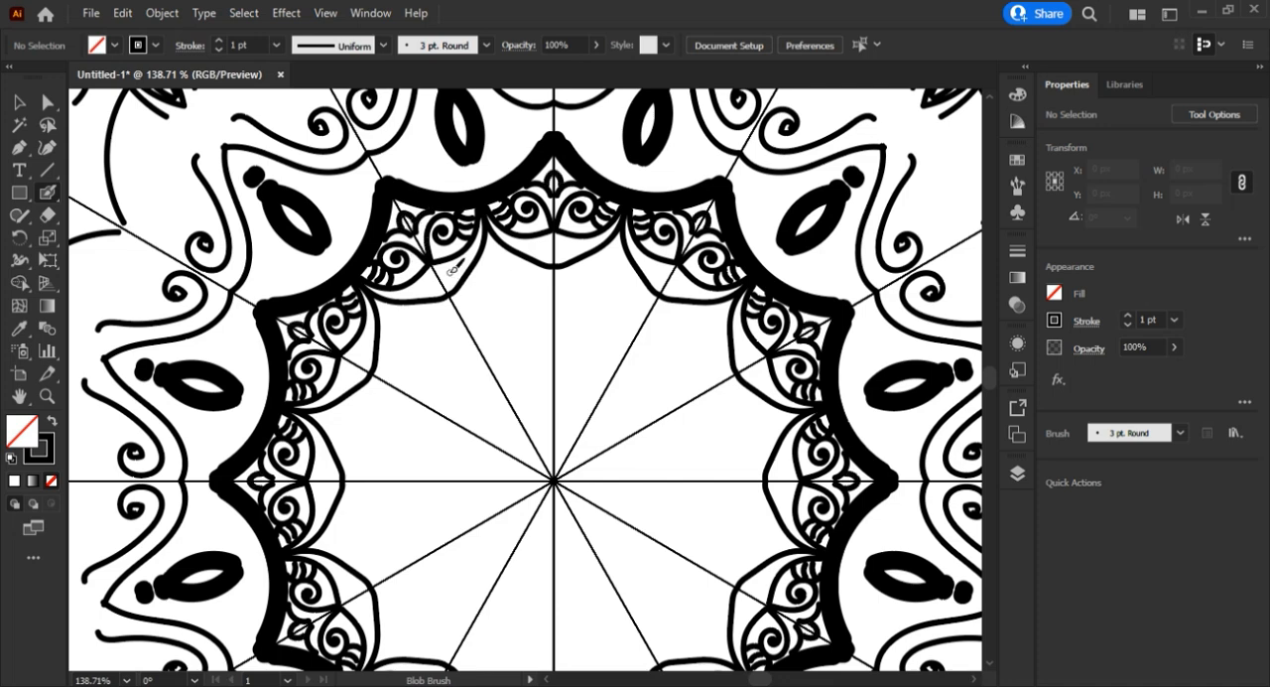
# Paint a row of small dots along the pointed arches of the inner lace border.
pyautogui.click(449, 275)
pyautogui.click(457, 266)
pyautogui.click(465, 256)
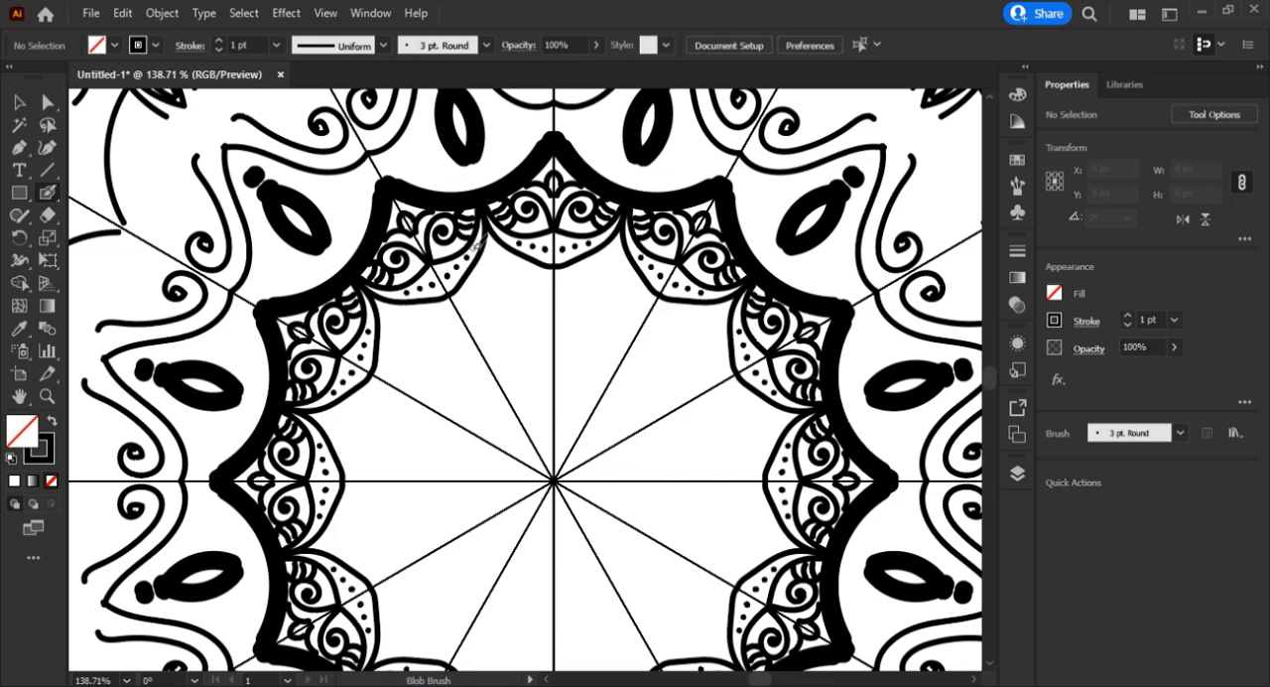
pyautogui.click(473, 247)
# Paint a double scalloped band inside the lace border and fill it with short hatch lines.
pyautogui.moveTo(467, 320)
pyautogui.mouseDown()
pyautogui.moveTo(471, 295)
pyautogui.moveTo(514, 268)
pyautogui.mouseUp()
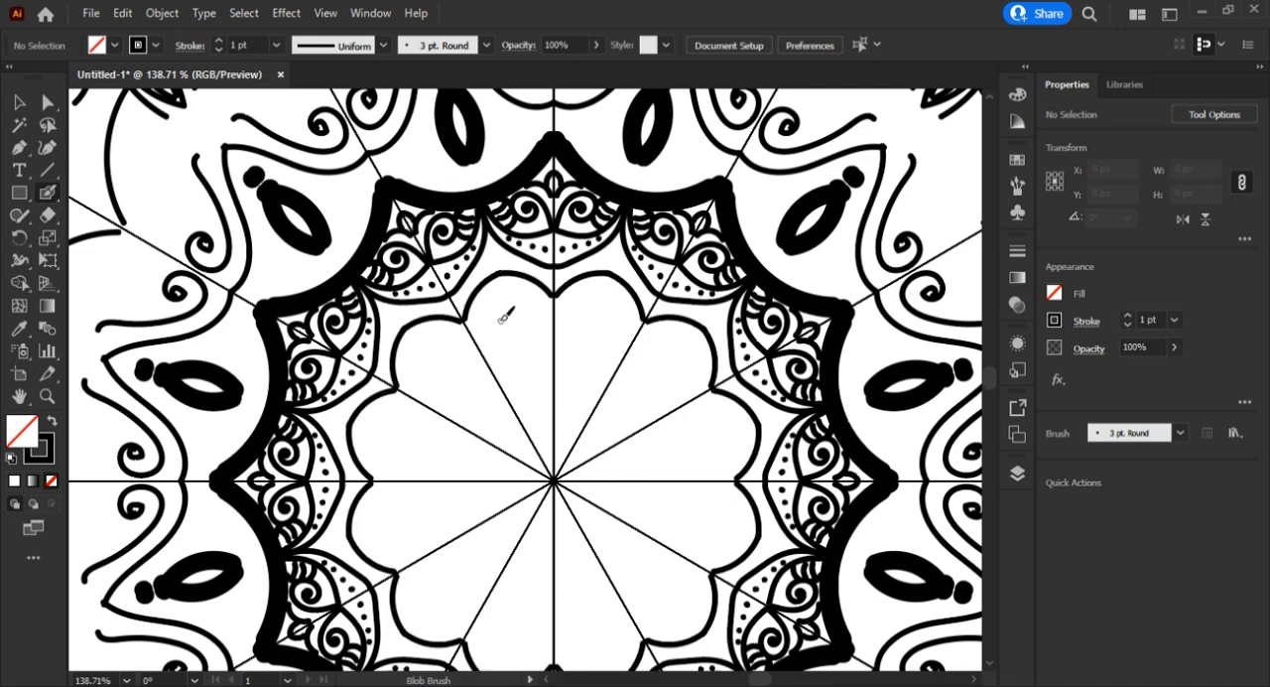
pyautogui.moveTo(479, 334); pyautogui.dragTo(515, 269)
pyautogui.moveTo(490, 297)
pyautogui.mouseDown()
pyautogui.moveTo(473, 319)
pyautogui.moveTo(478, 302)
pyautogui.moveTo(481, 322)
pyautogui.mouseUp()
pyautogui.moveTo(477, 295)
pyautogui.mouseDown()
pyautogui.moveTo(490, 315)
pyautogui.moveTo(504, 300)
pyautogui.mouseUp()
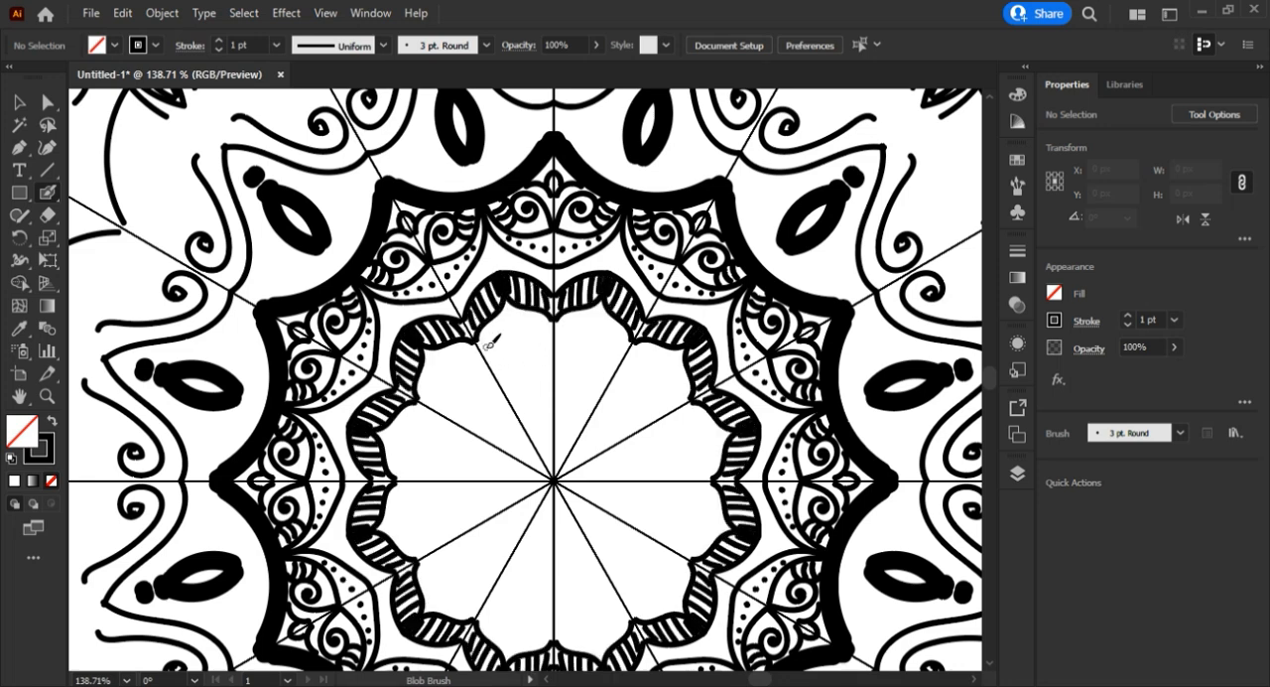
# Paint a row of small dots inside the hatched band, followed by an inner border of curled spirals.
pyautogui.click(487, 341)
pyautogui.click(491, 328)
pyautogui.click(498, 318)
pyautogui.click(506, 310)
pyautogui.click(514, 304)
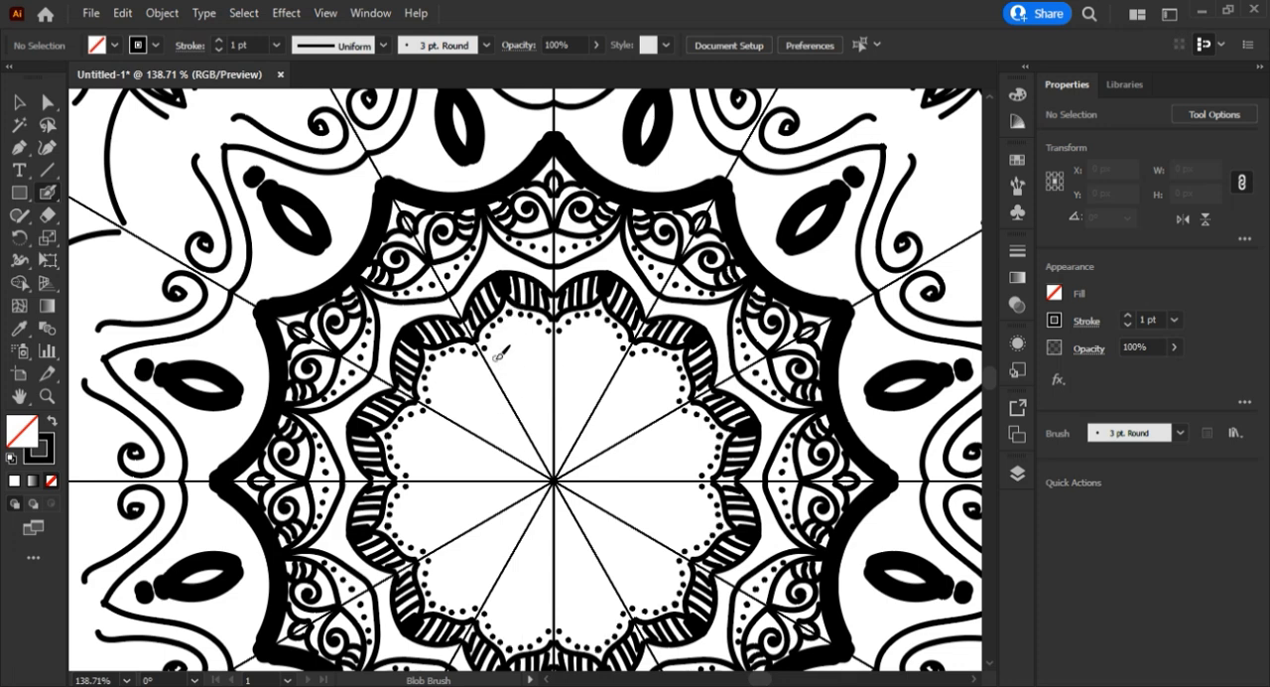
pyautogui.moveTo(492, 366); pyautogui.dragTo(510, 335)
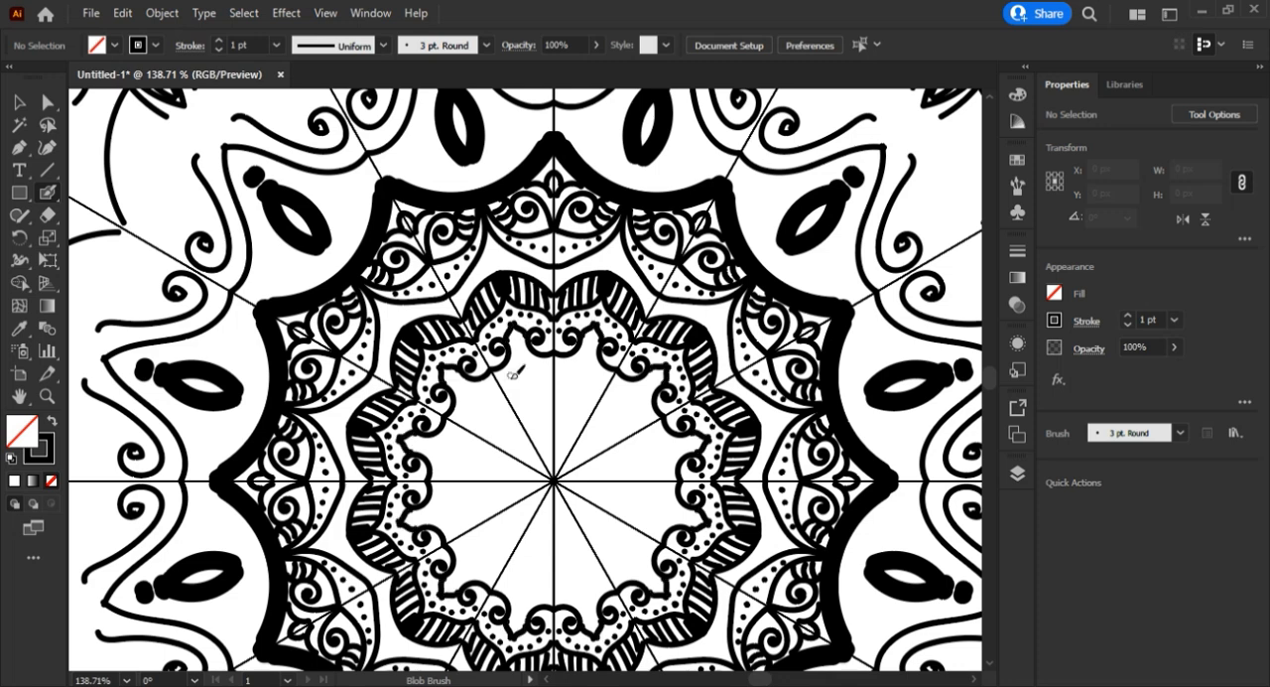
# With the 10 pt. Round brush, paint large dots between the lace arches and solid black shapes inside the outer scallops.
pyautogui.click(486, 45)
pyautogui.click(351, 85)
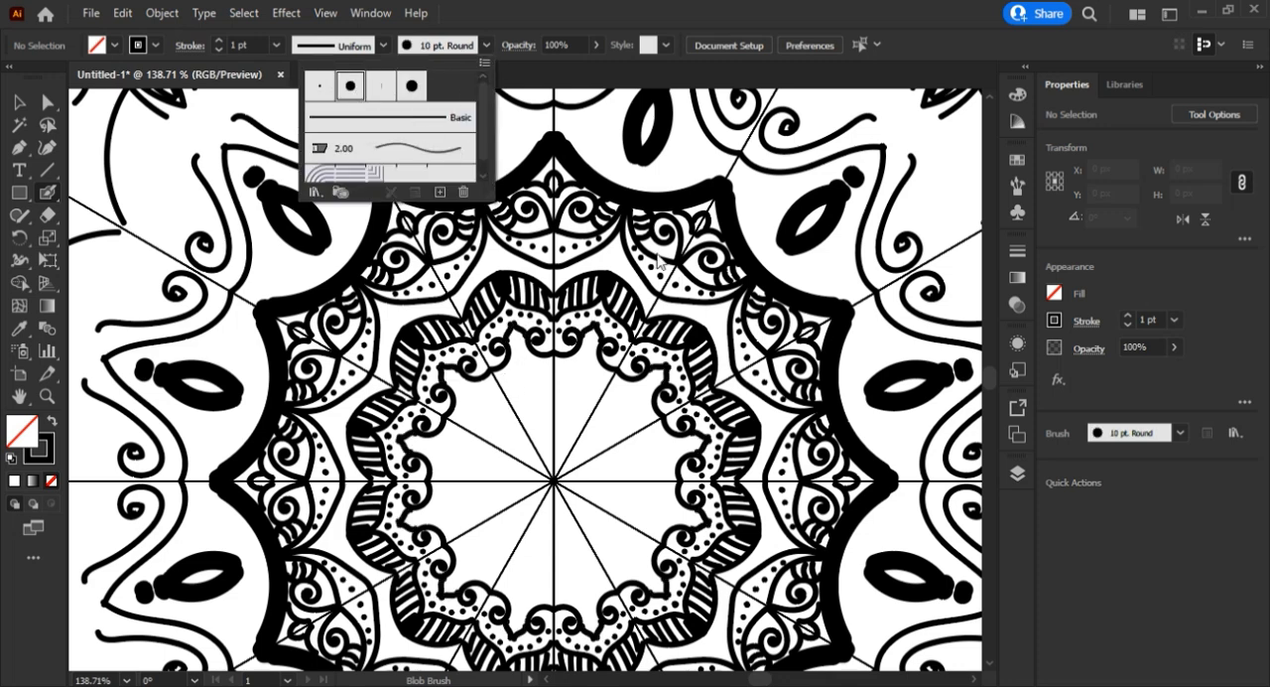
pyautogui.click(614, 258)
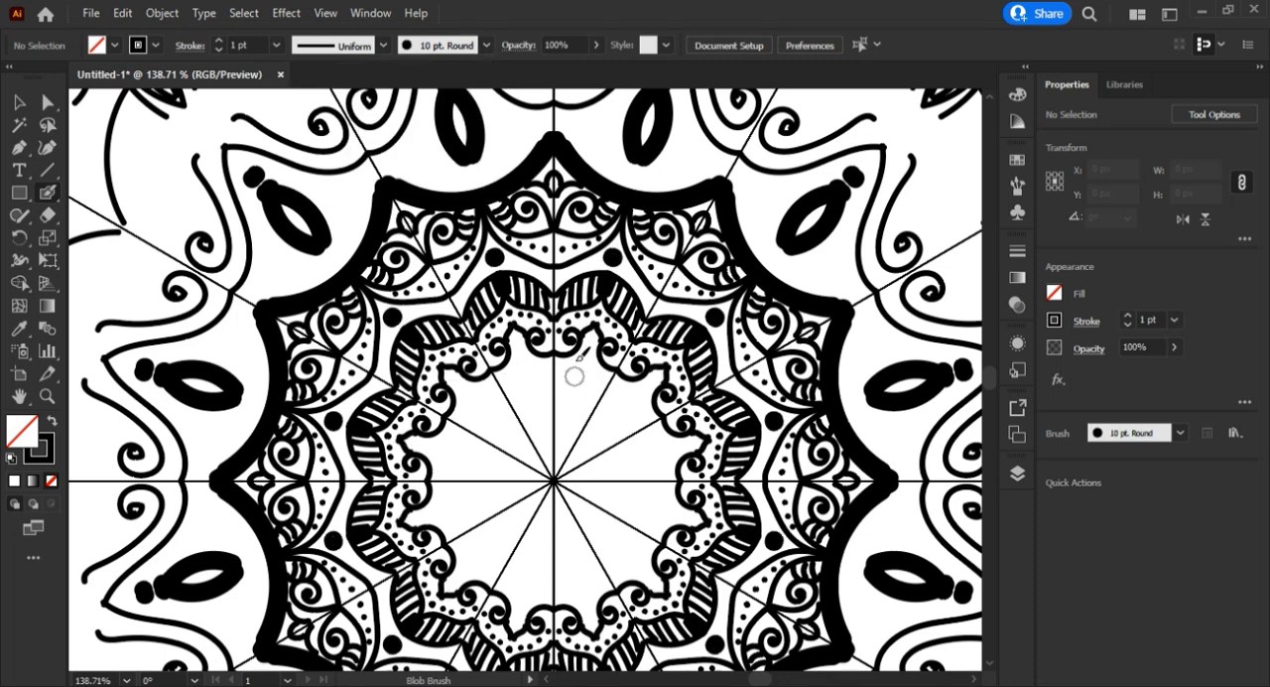
pyautogui.scroll(5, 990, 370)
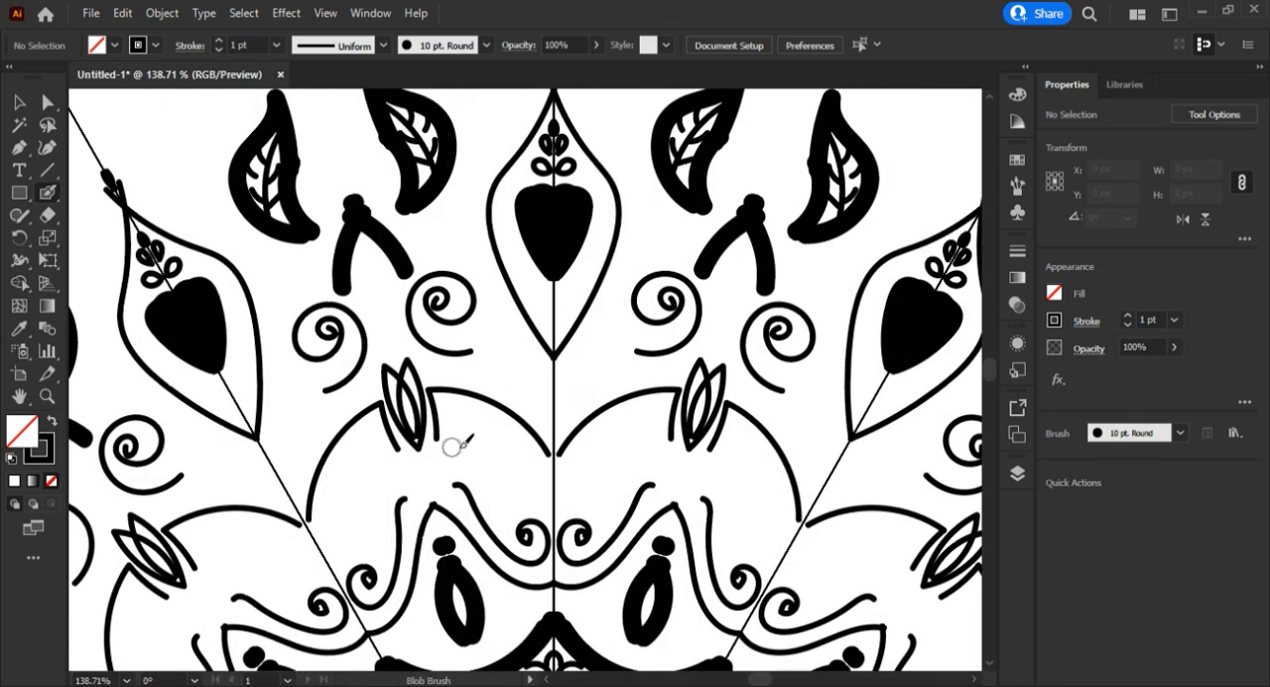
pyautogui.moveTo(463, 459)
pyautogui.mouseDown()
pyautogui.moveTo(461, 415)
pyautogui.moveTo(471, 436)
pyautogui.moveTo(485, 420)
pyautogui.moveTo(506, 435)
pyautogui.moveTo(519, 500)
pyautogui.moveTo(467, 460)
pyautogui.moveTo(521, 498)
pyautogui.mouseUp()
pyautogui.moveTo(464, 415)
pyautogui.mouseDown()
pyautogui.moveTo(513, 495)
pyautogui.moveTo(470, 452)
pyautogui.mouseUp()
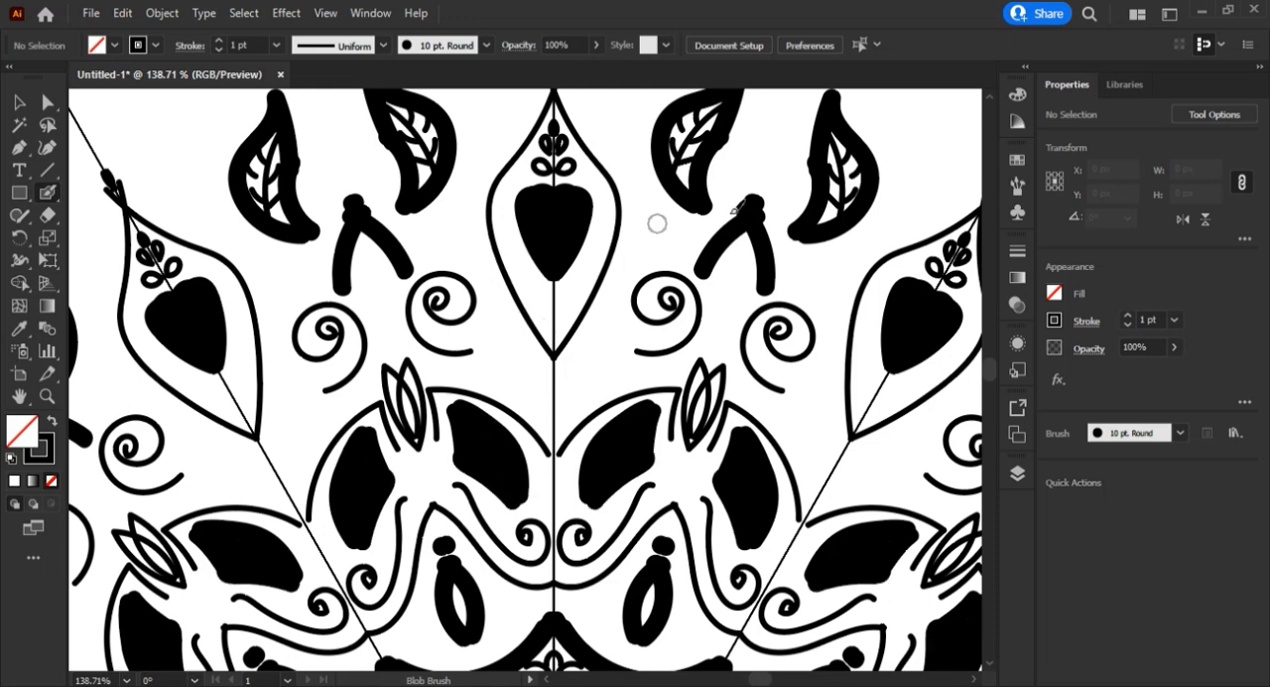
# With the 3 pt. Round brush, decorate the outer teardrop petals with small spirals and curved veins, and fill their inner tips solid.
pyautogui.scroll(3, 506, 437)
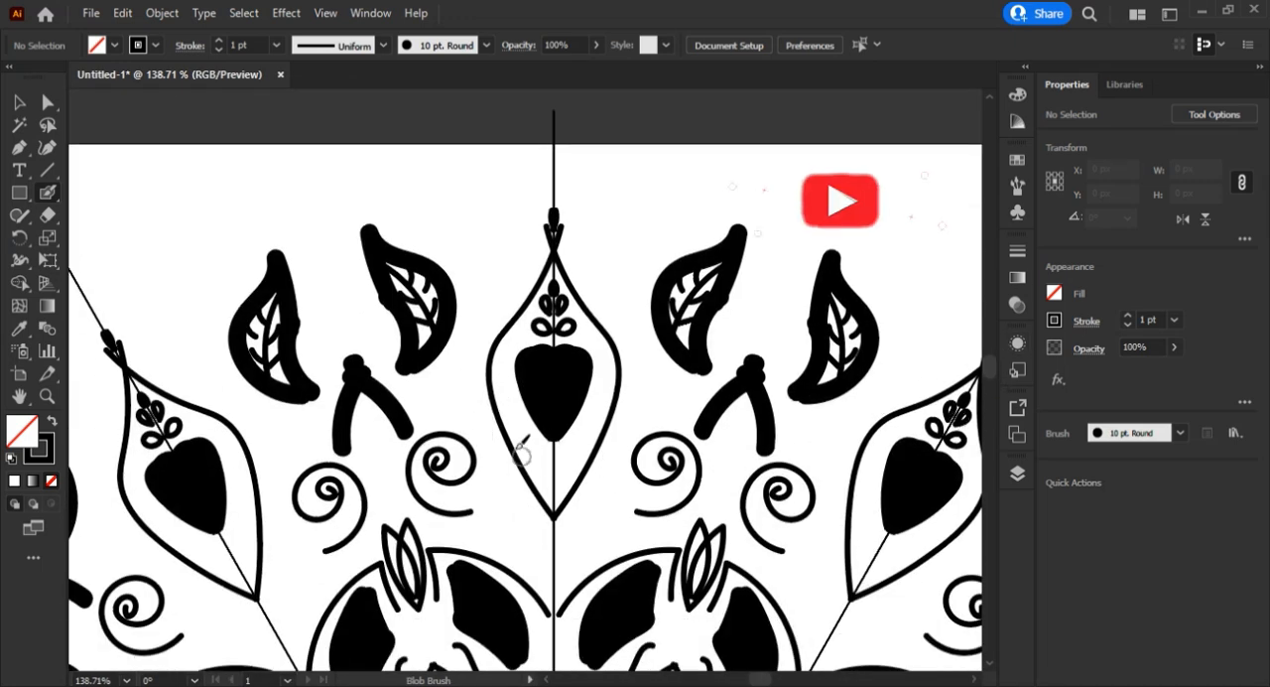
pyautogui.click(486, 45)
pyautogui.click(359, 107)
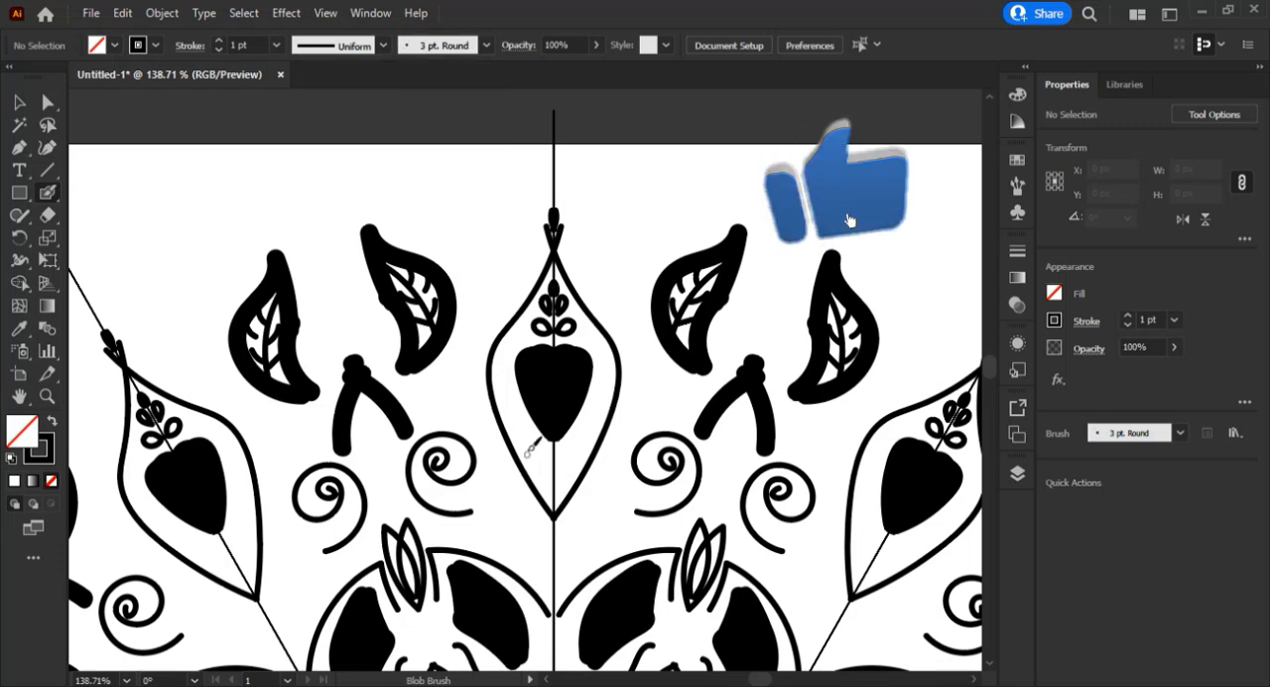
pyautogui.moveTo(523, 469)
pyautogui.mouseDown()
pyautogui.moveTo(541, 416)
pyautogui.moveTo(521, 426)
pyautogui.moveTo(531, 407)
pyautogui.moveTo(519, 391)
pyautogui.moveTo(498, 401)
pyautogui.moveTo(517, 361)
pyautogui.moveTo(489, 374)
pyautogui.moveTo(507, 344)
pyautogui.mouseUp()
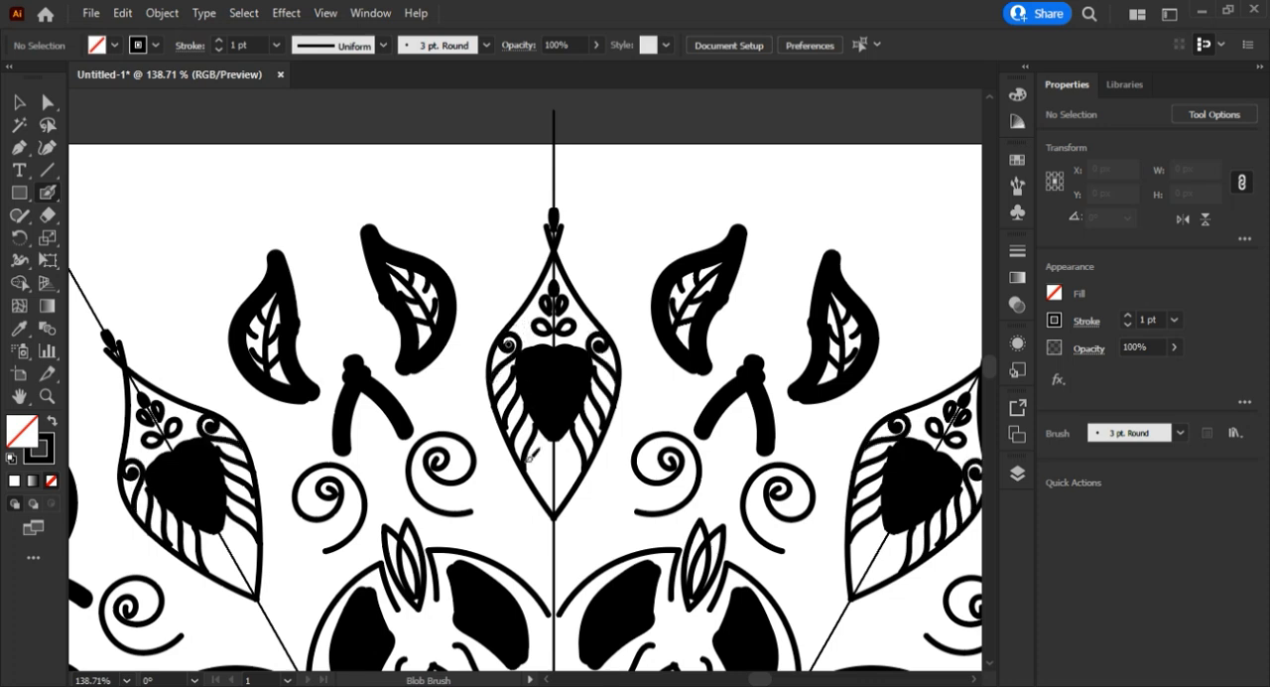
pyautogui.moveTo(541, 484); pyautogui.dragTo(555, 434)
pyautogui.moveTo(554, 510); pyautogui.dragTo(553, 448)
pyautogui.moveTo(554, 503); pyautogui.dragTo(556, 456)
pyautogui.moveTo(551, 502); pyautogui.dragTo(550, 486)
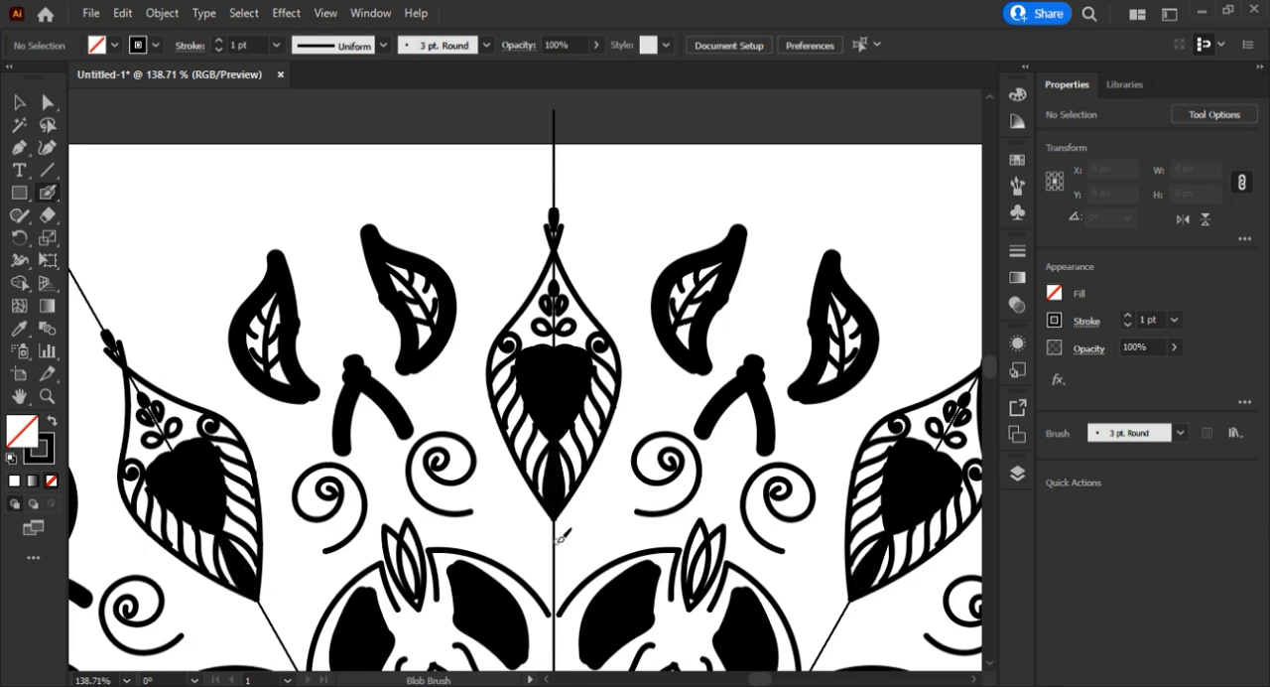
# Fit the artboard on screen, select the whole mandala and expand its appearance.
pyautogui.press('z')
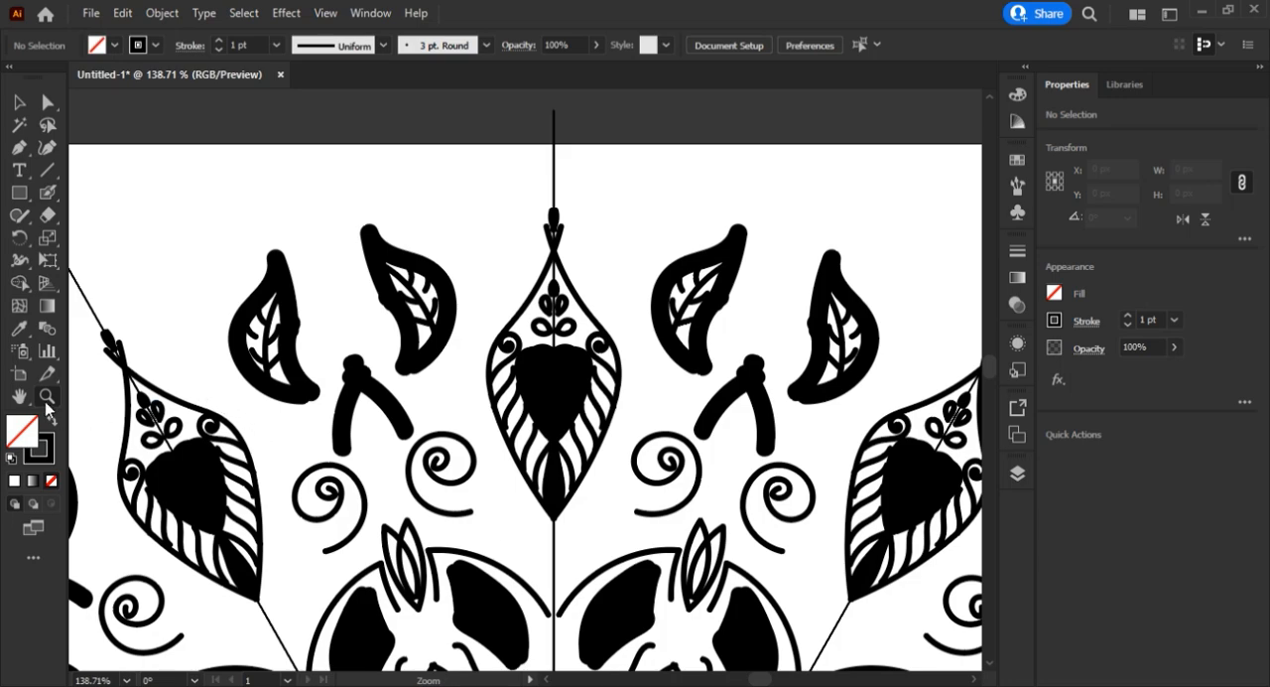
pyautogui.moveTo(526, 289); pyautogui.dragTo(220, 514)
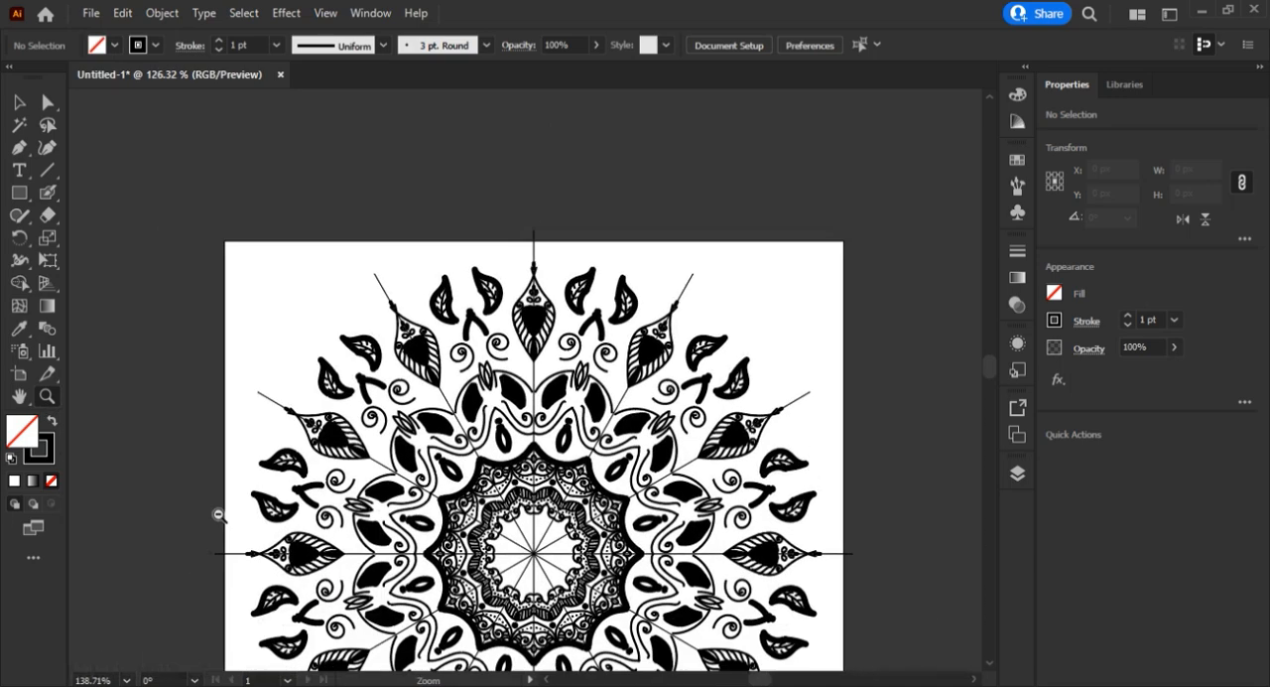
pyautogui.click(129, 682)
pyautogui.click(129, 681)
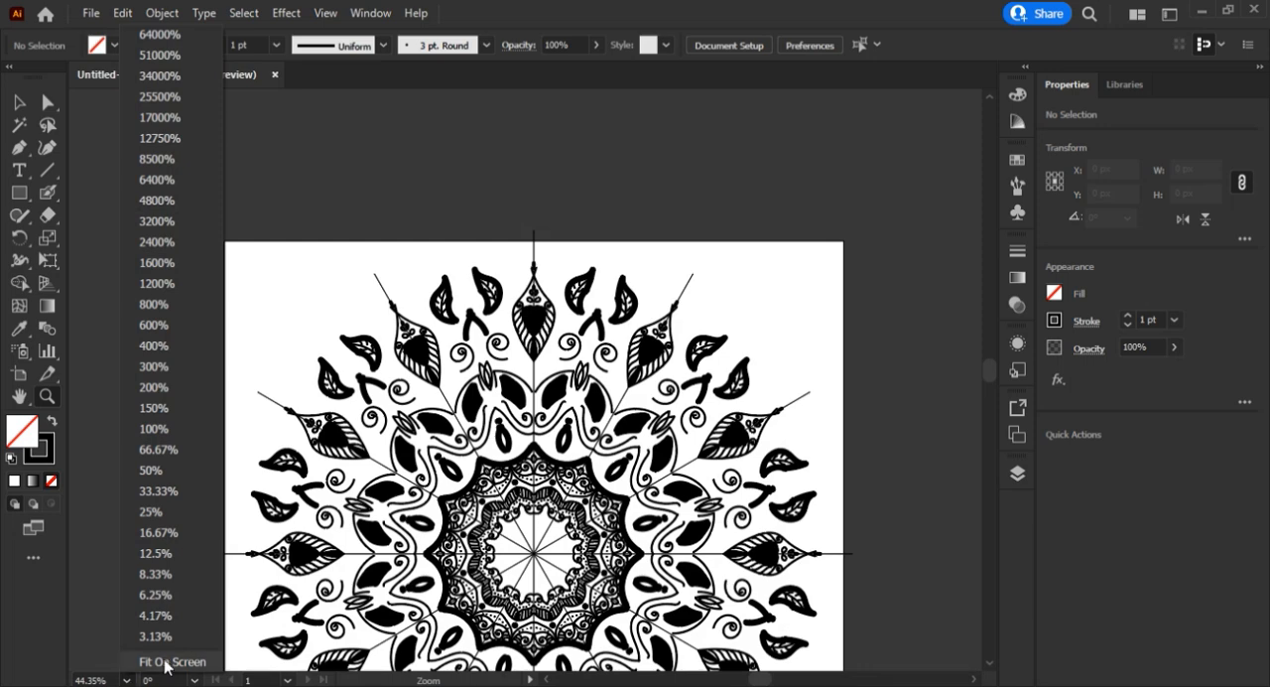
pyautogui.click(168, 661)
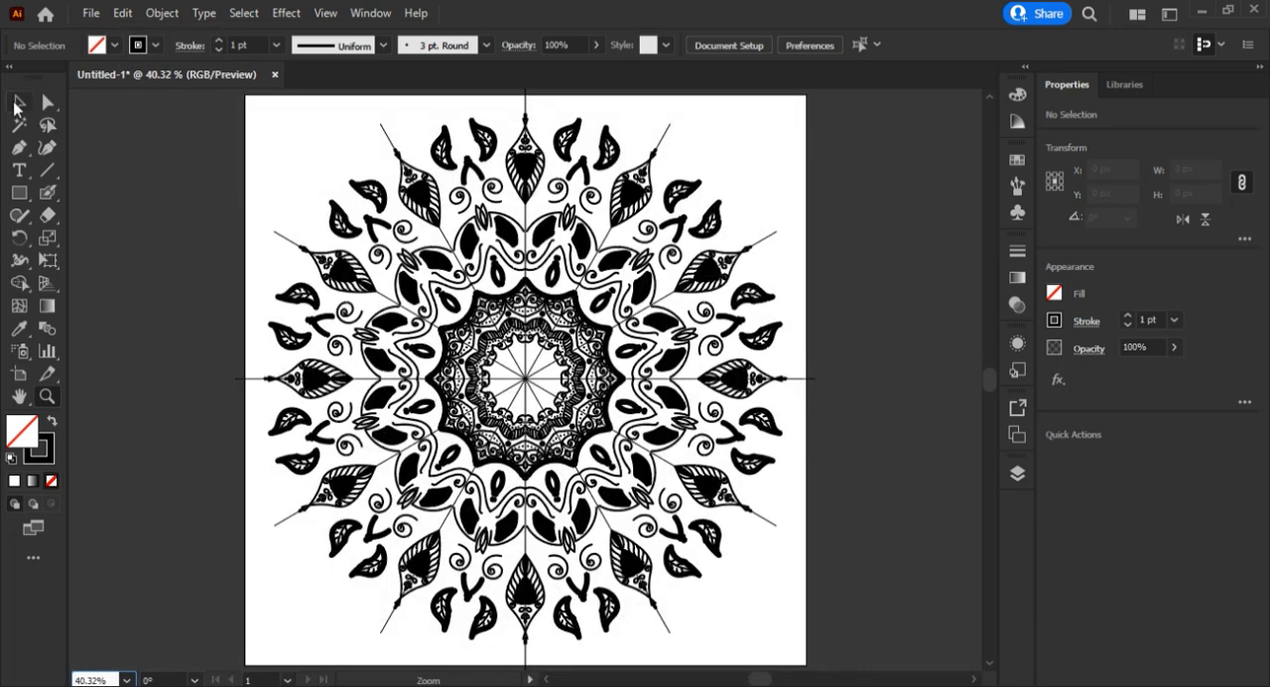
pyautogui.click(16, 103)
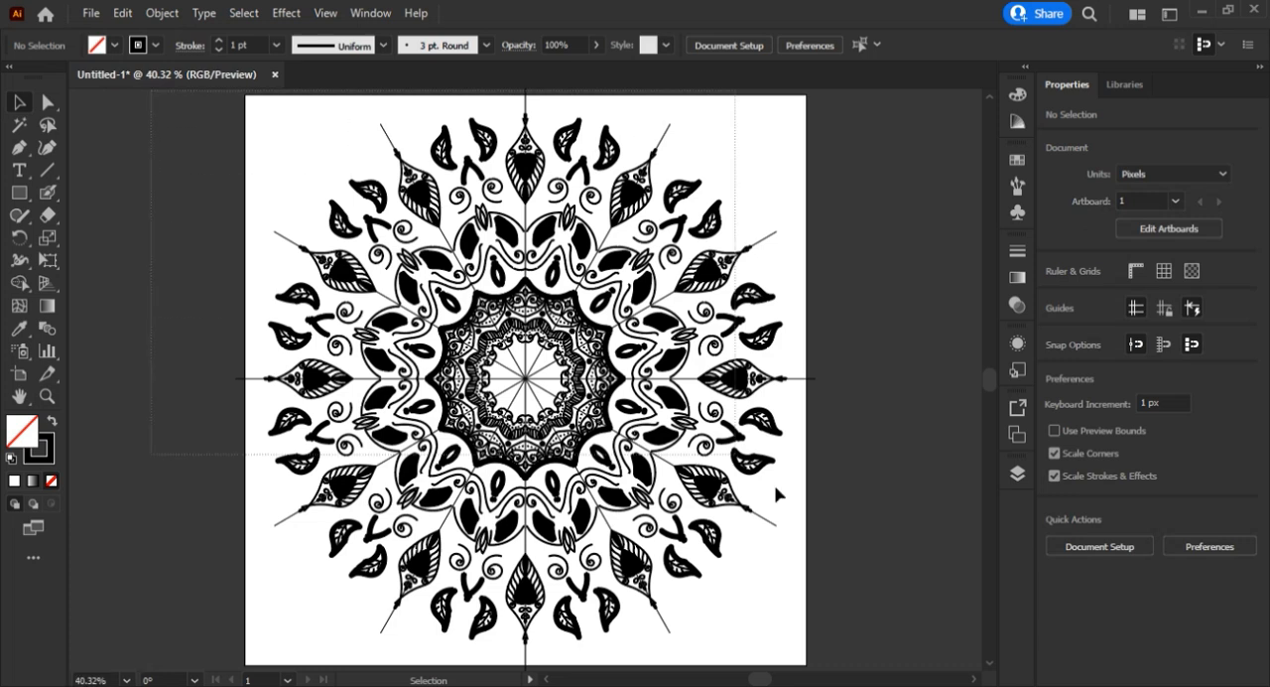
pyautogui.scroll(-2, 938, 679)
pyautogui.scroll(-1, 938, 680)
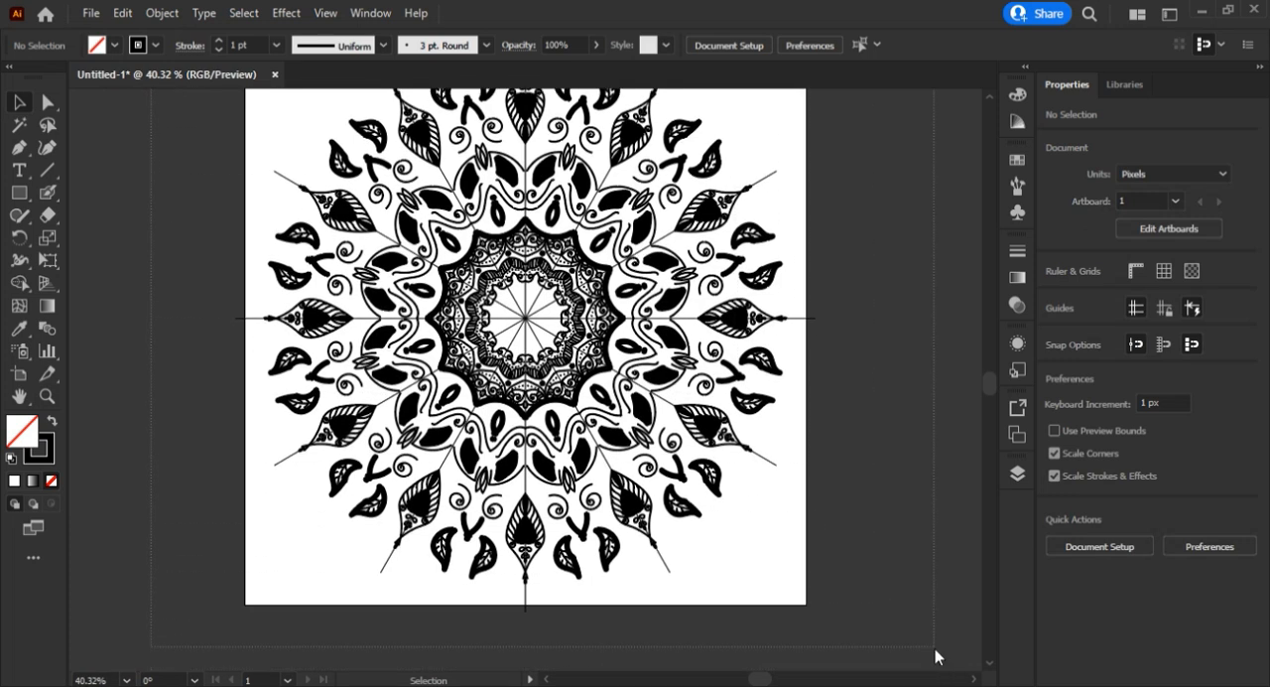
pyautogui.hotkey('ctrl', 'a')
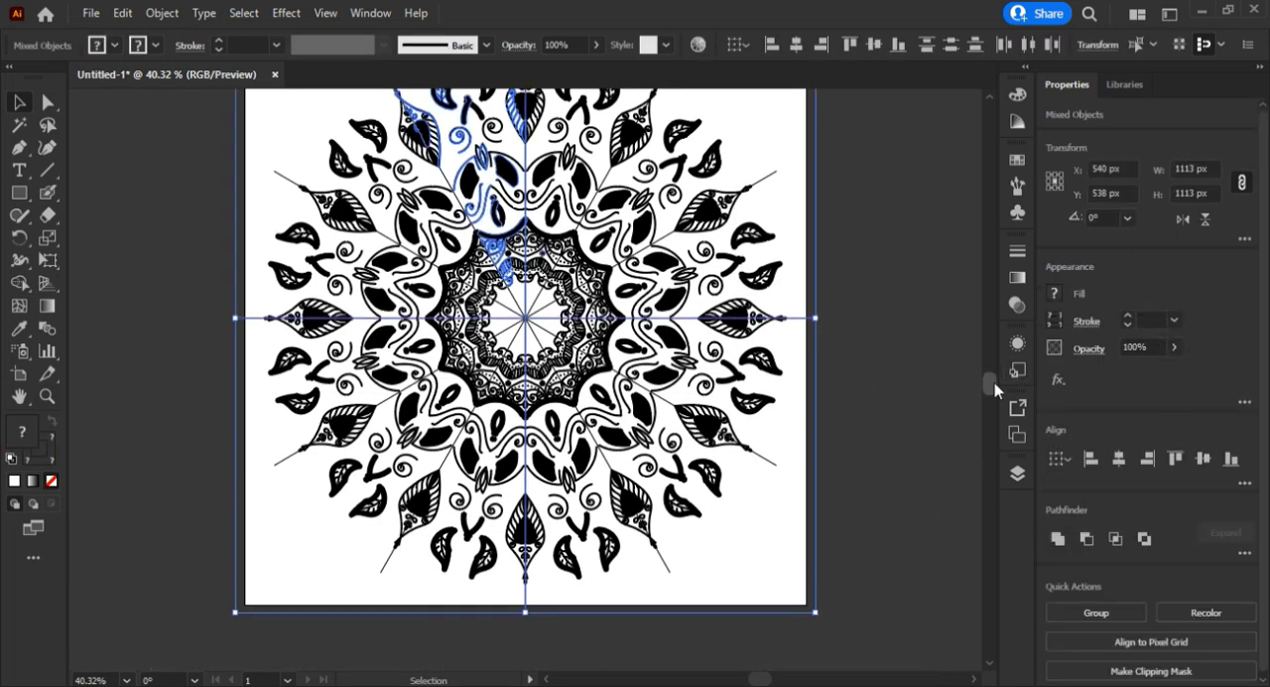
pyautogui.scroll(4, 994, 381)
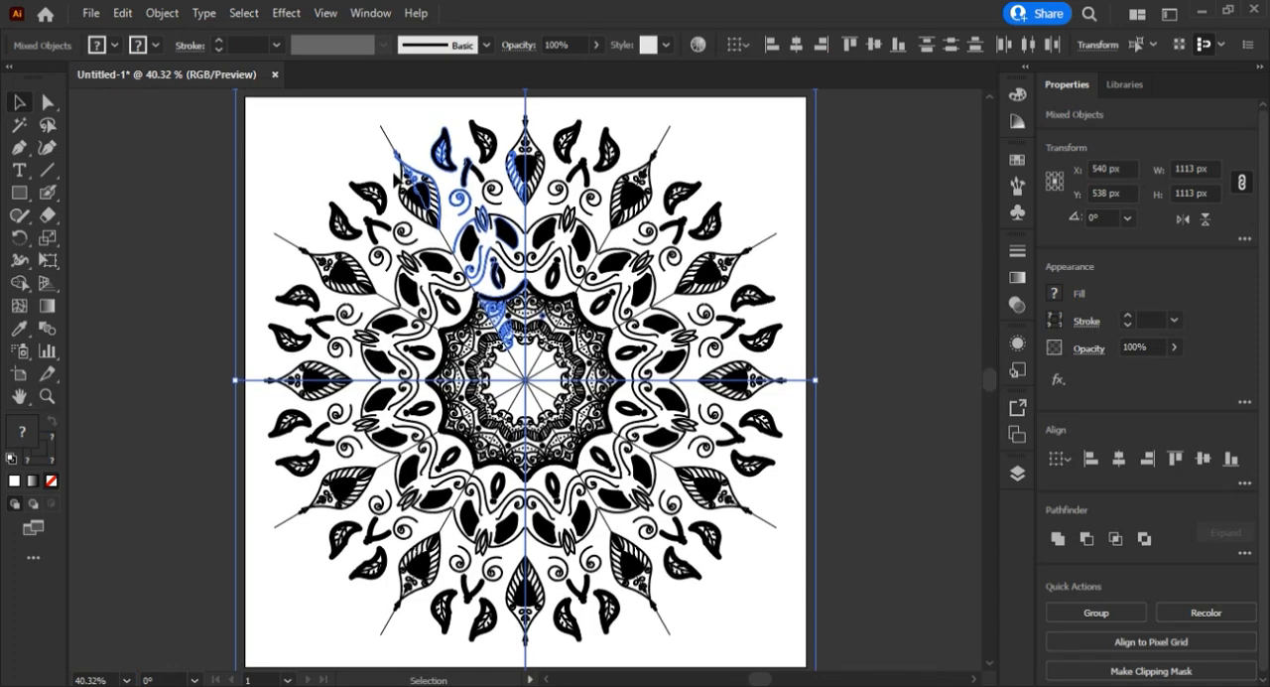
pyautogui.click(162, 14)
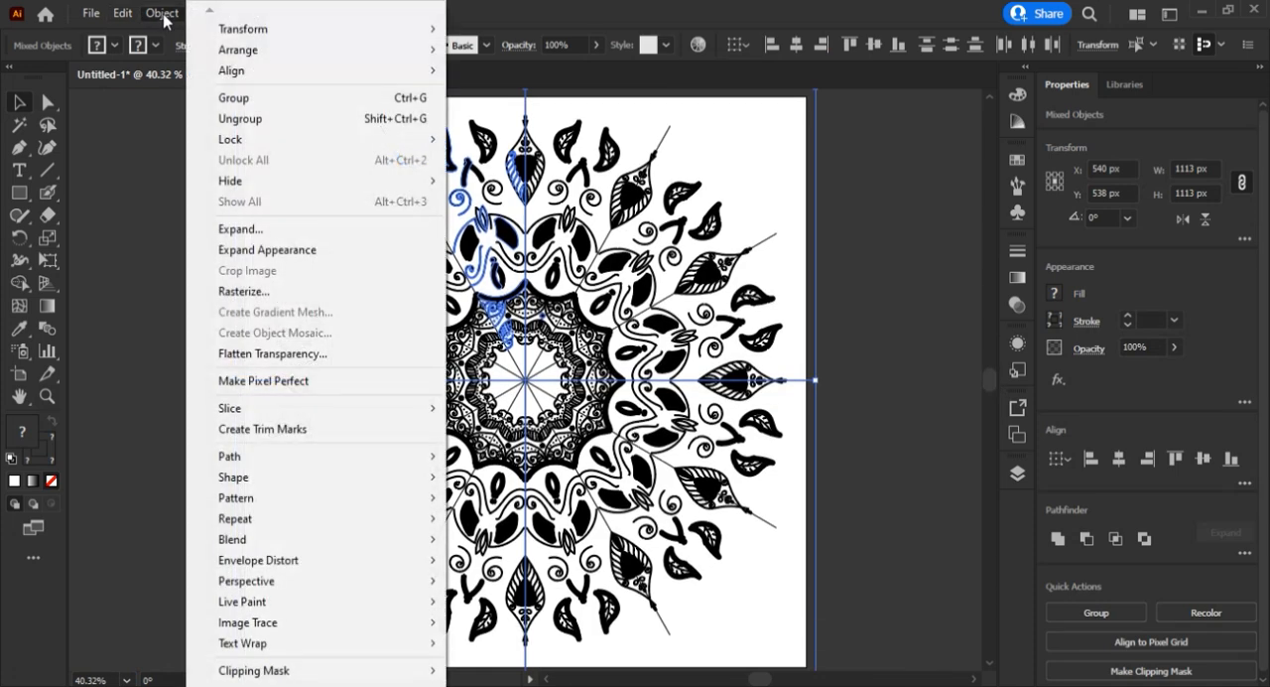
pyautogui.click(274, 254)
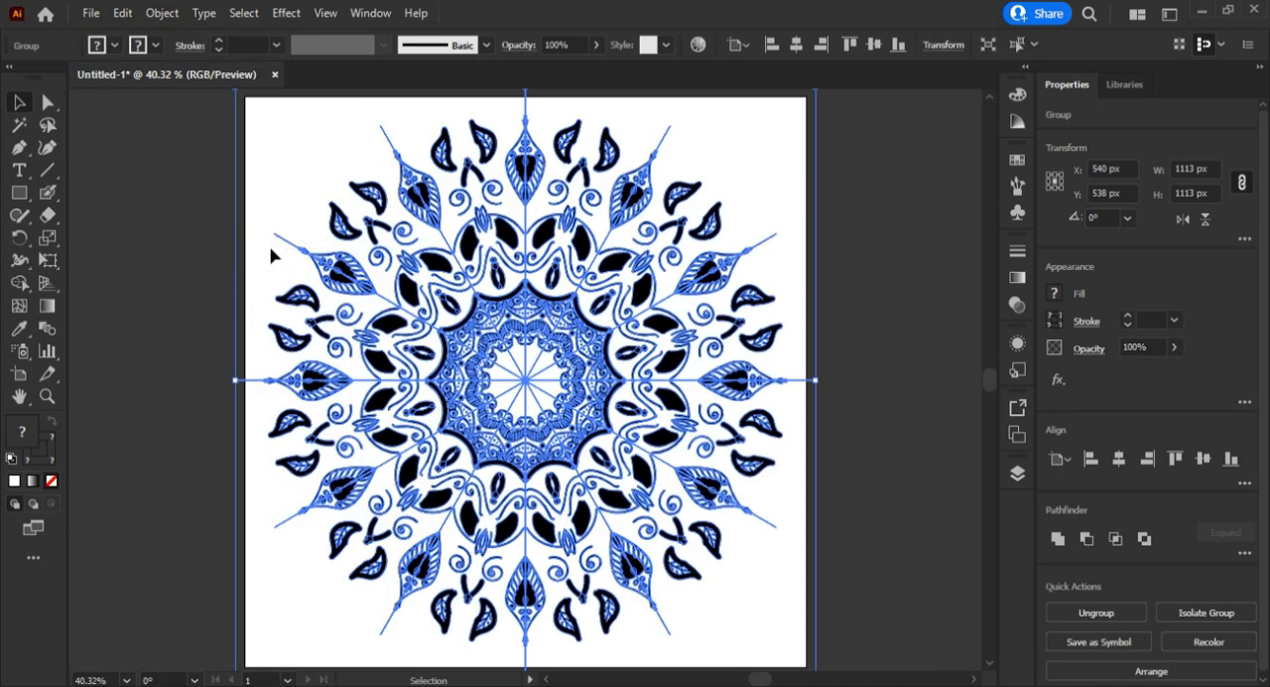
# Expand the mandala group's fill and stroke, then deselect it.
pyautogui.click(159, 14)
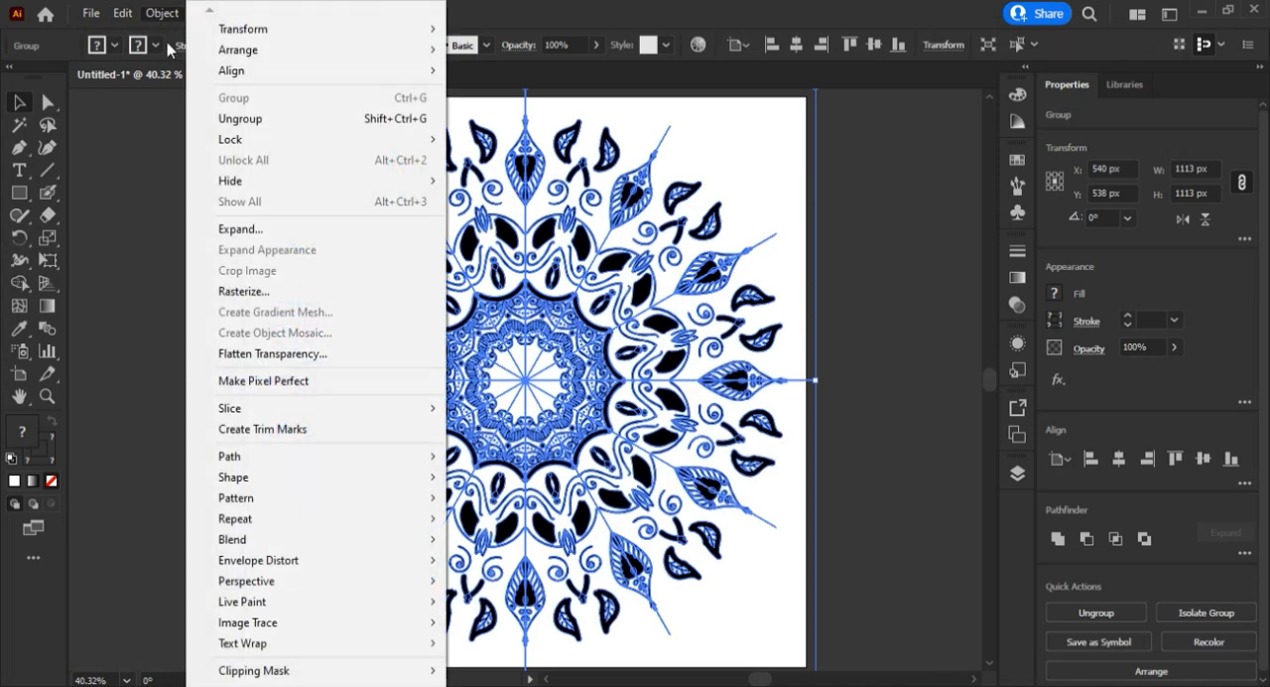
pyautogui.click(258, 236)
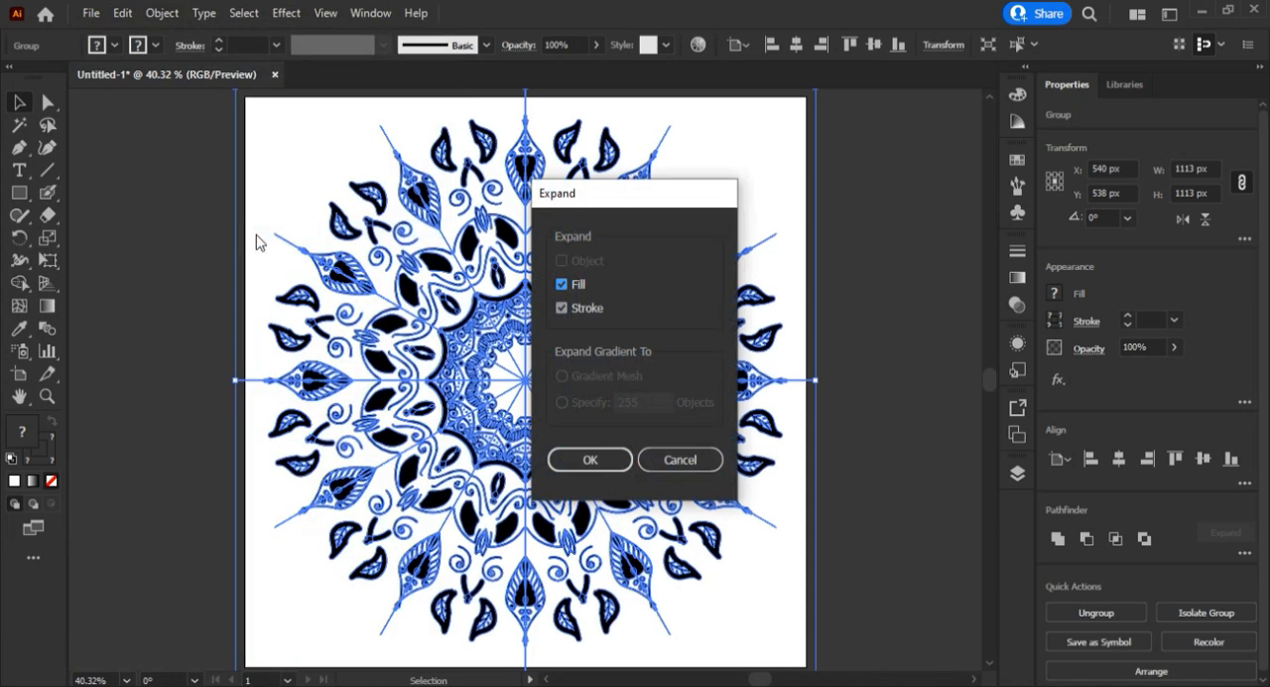
pyautogui.click(592, 461)
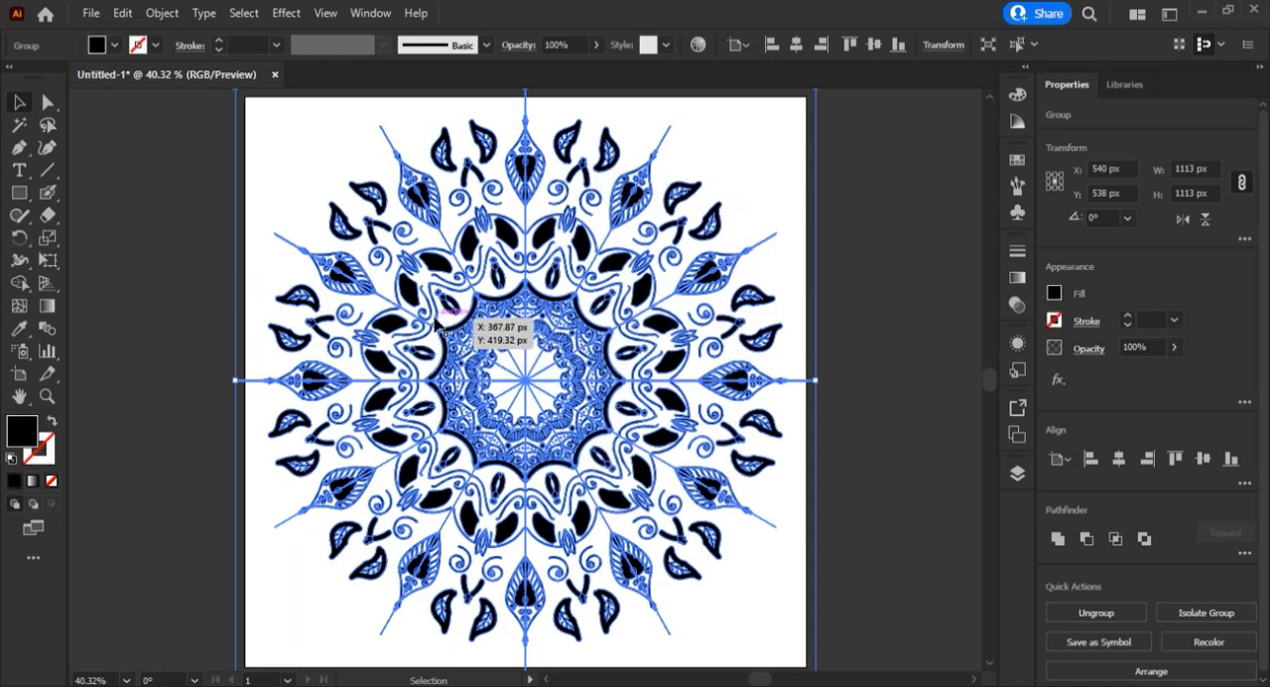
pyautogui.click(190, 272)
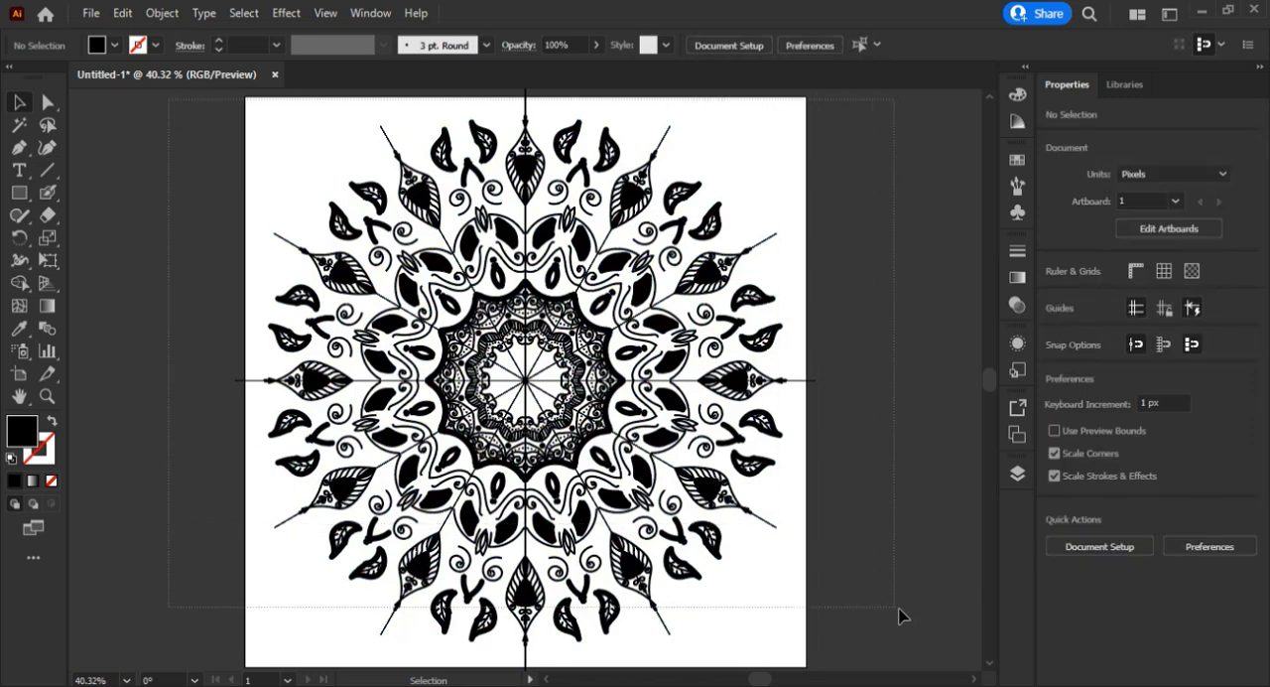
# Select the expanded mandala and ungroup it twice.
pyautogui.scroll(-1, 903, 617)
pyautogui.scroll(-1, 470, 329)
pyautogui.click(470, 329)
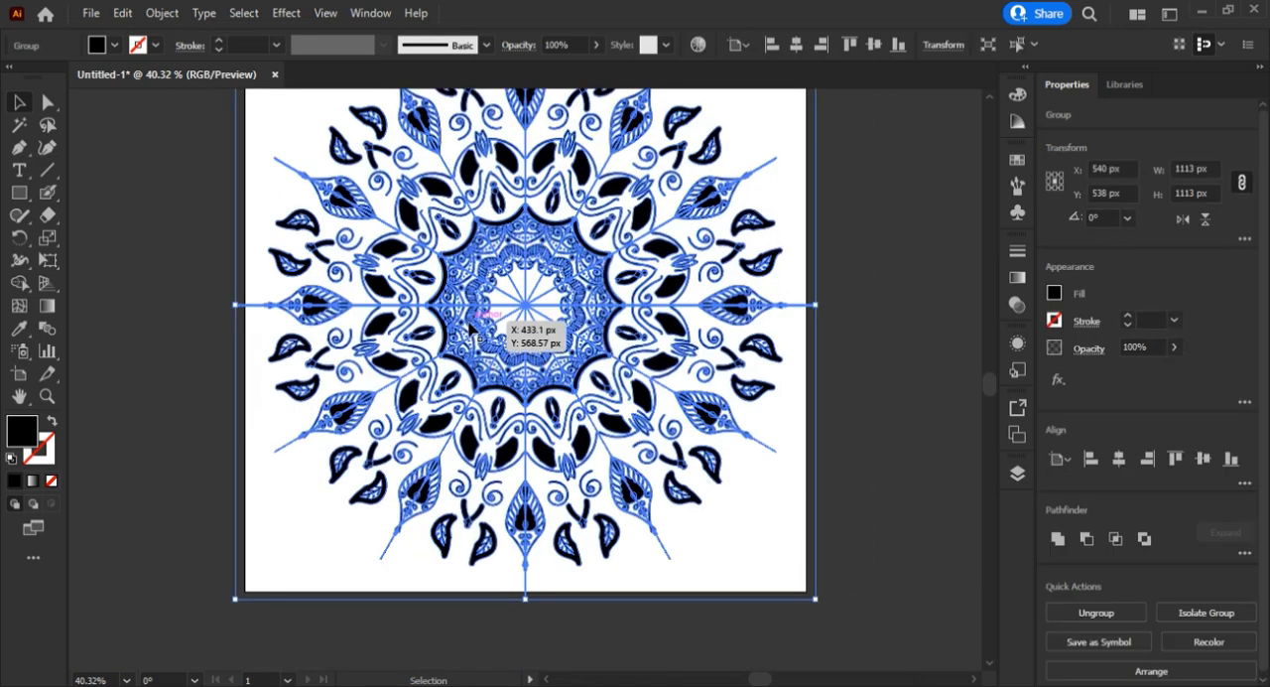
pyautogui.rightClick(470, 330)
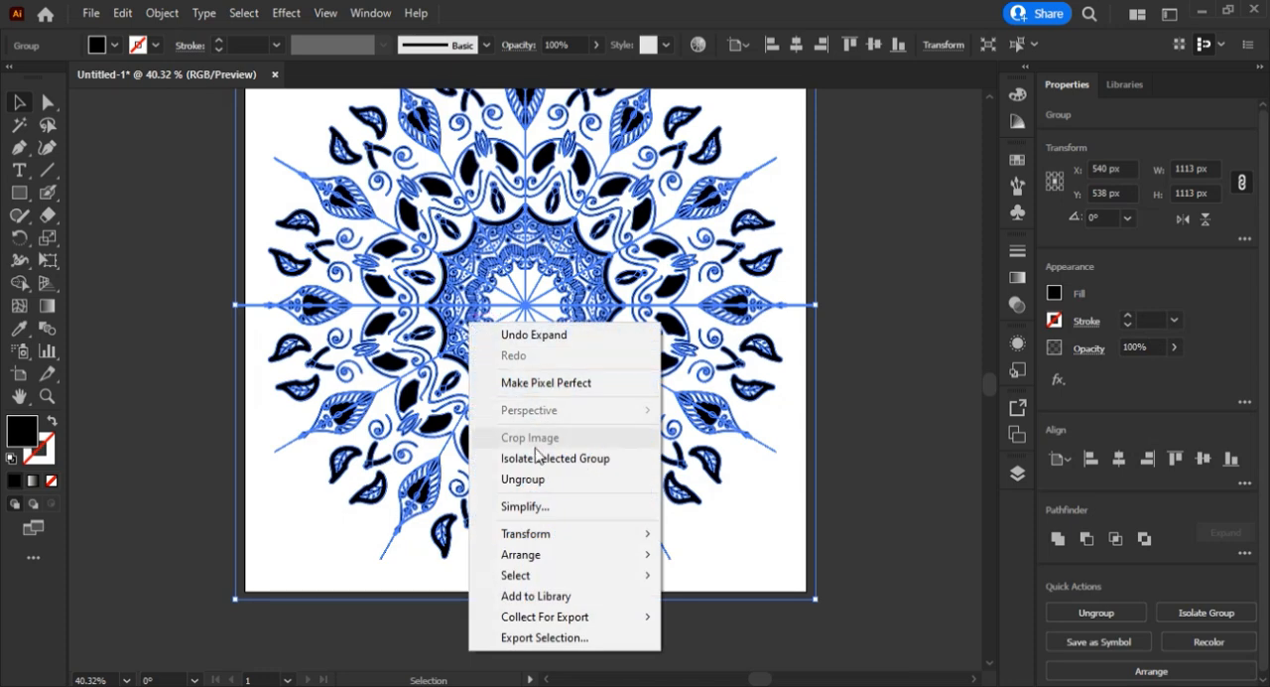
pyautogui.click(533, 479)
pyautogui.rightClick(534, 481)
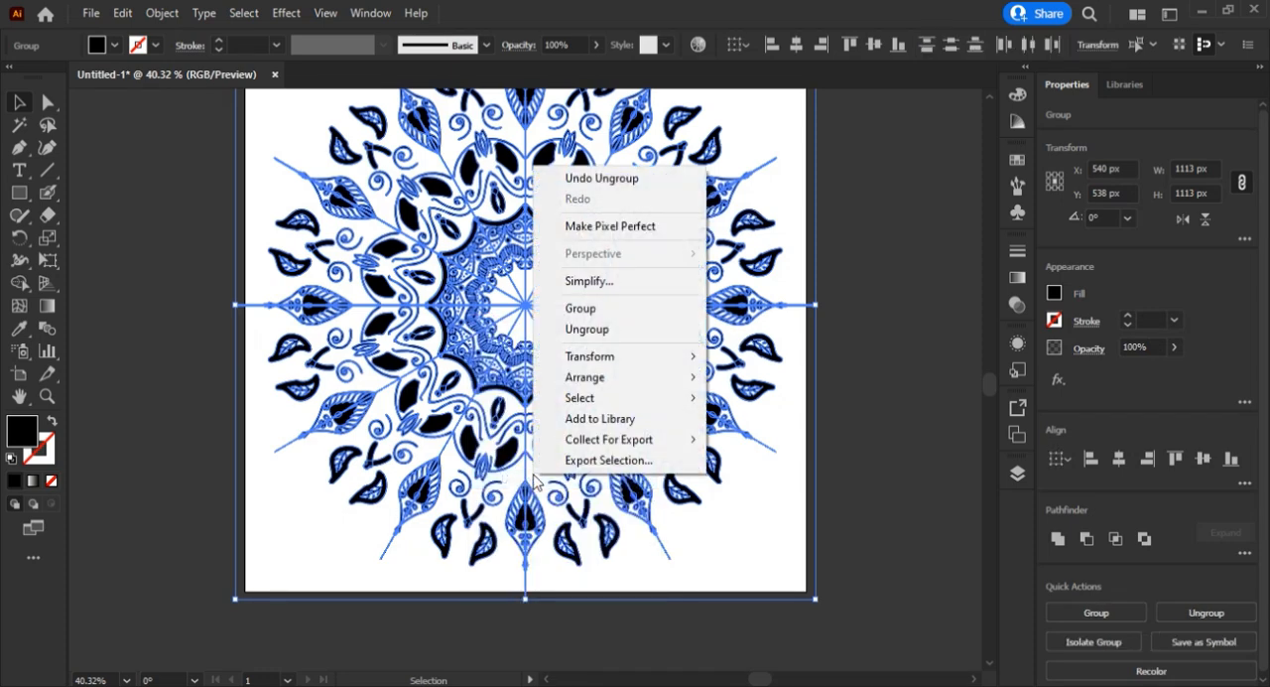
pyautogui.click(595, 330)
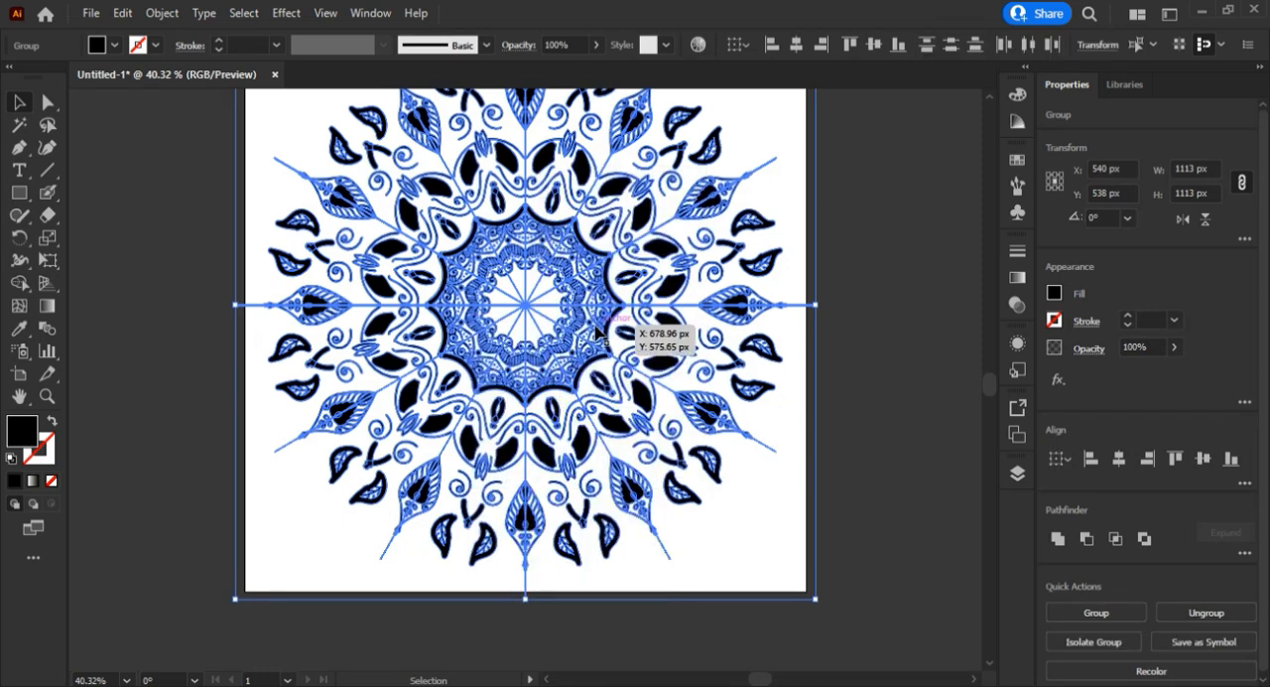
# Keep ungrouping the mandala's nested groups until only separate shapes are left, then deselect everything.
pyautogui.rightClick(597, 331)
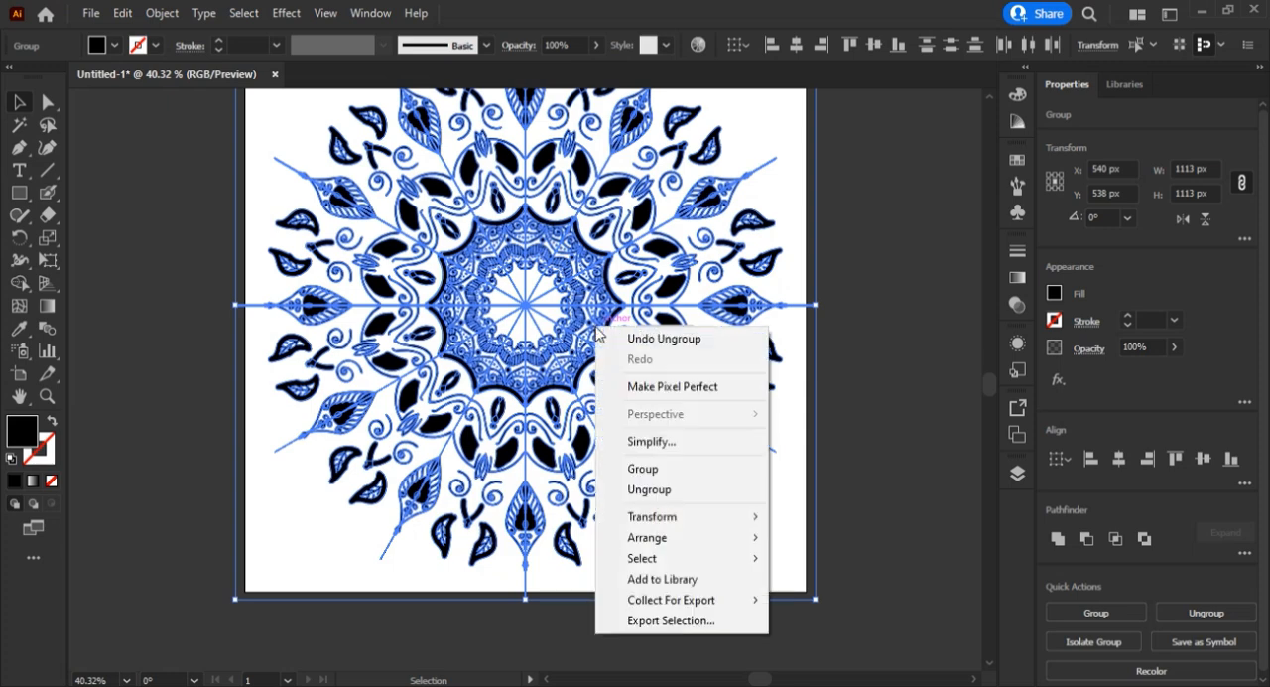
pyautogui.click(655, 491)
pyautogui.rightClick(566, 386)
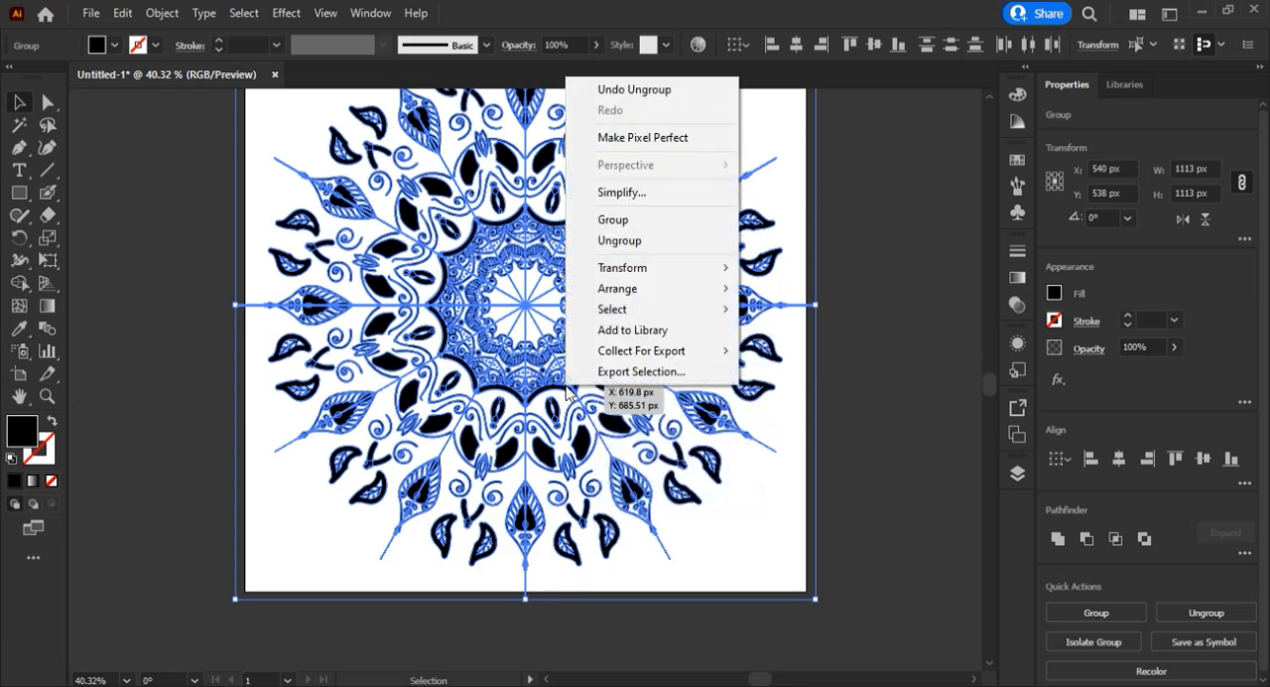
pyautogui.click(611, 244)
pyautogui.rightClick(615, 248)
pyautogui.click(655, 391)
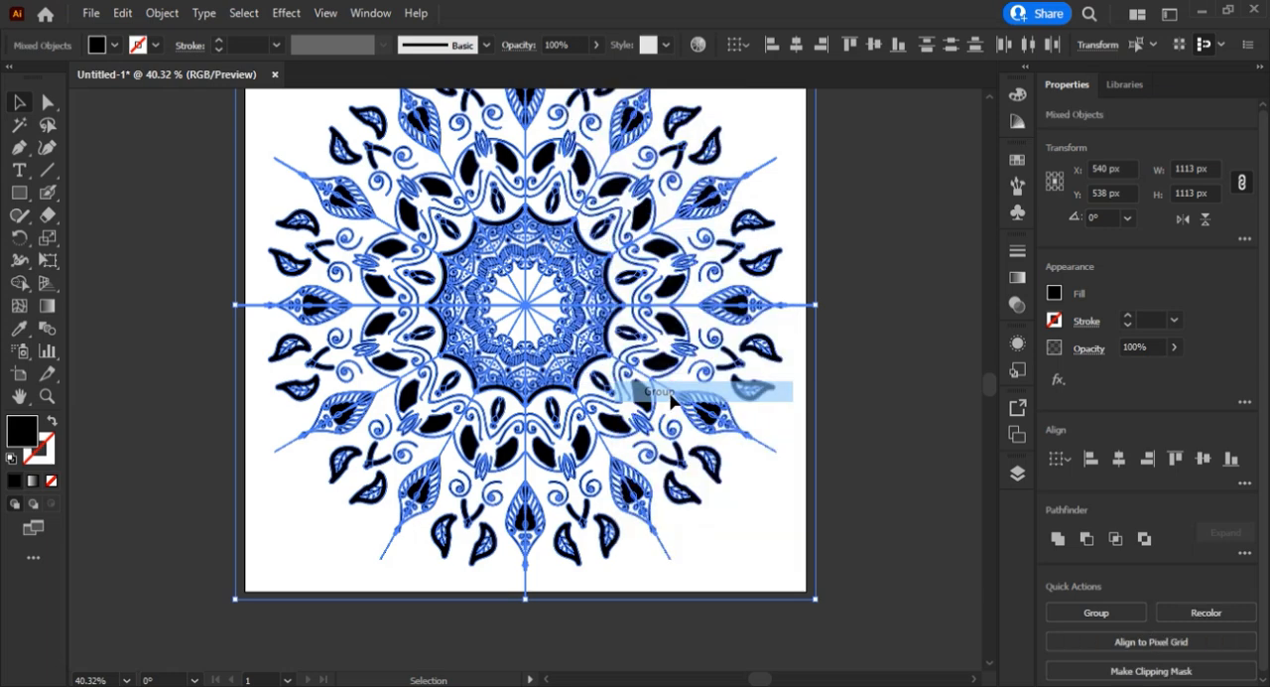
pyautogui.rightClick(671, 395)
pyautogui.click(724, 222)
pyautogui.rightClick(607, 240)
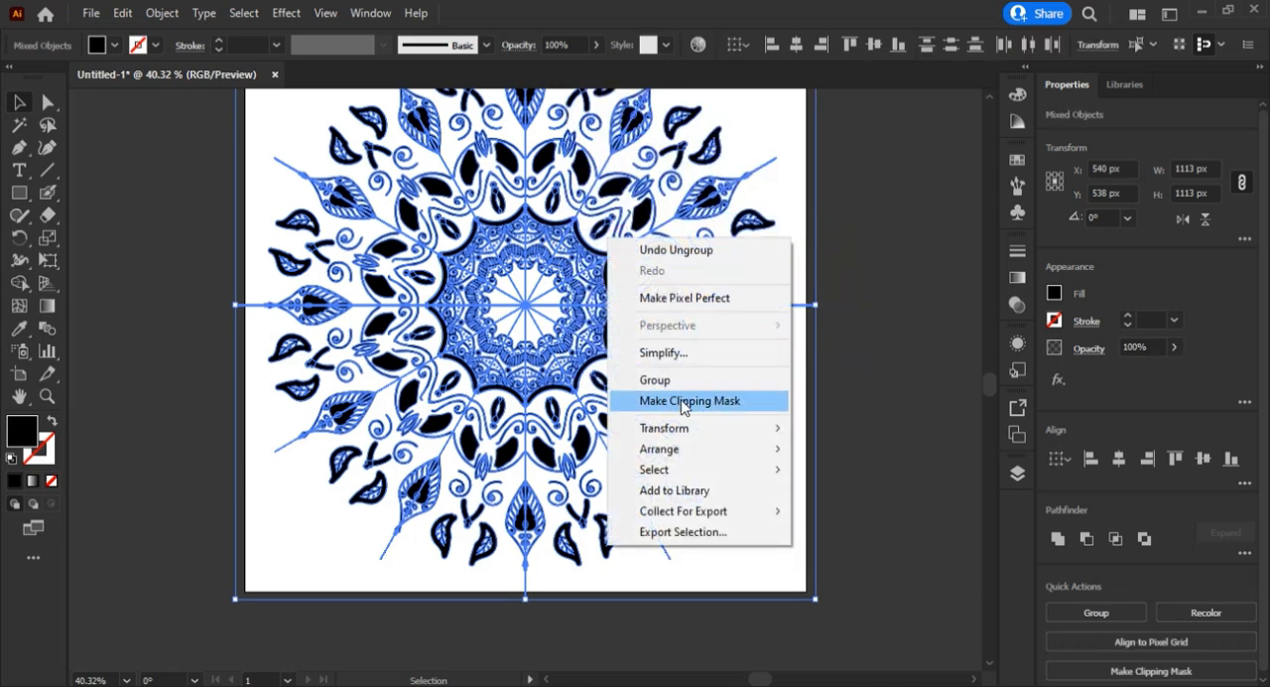
pyautogui.click(873, 377)
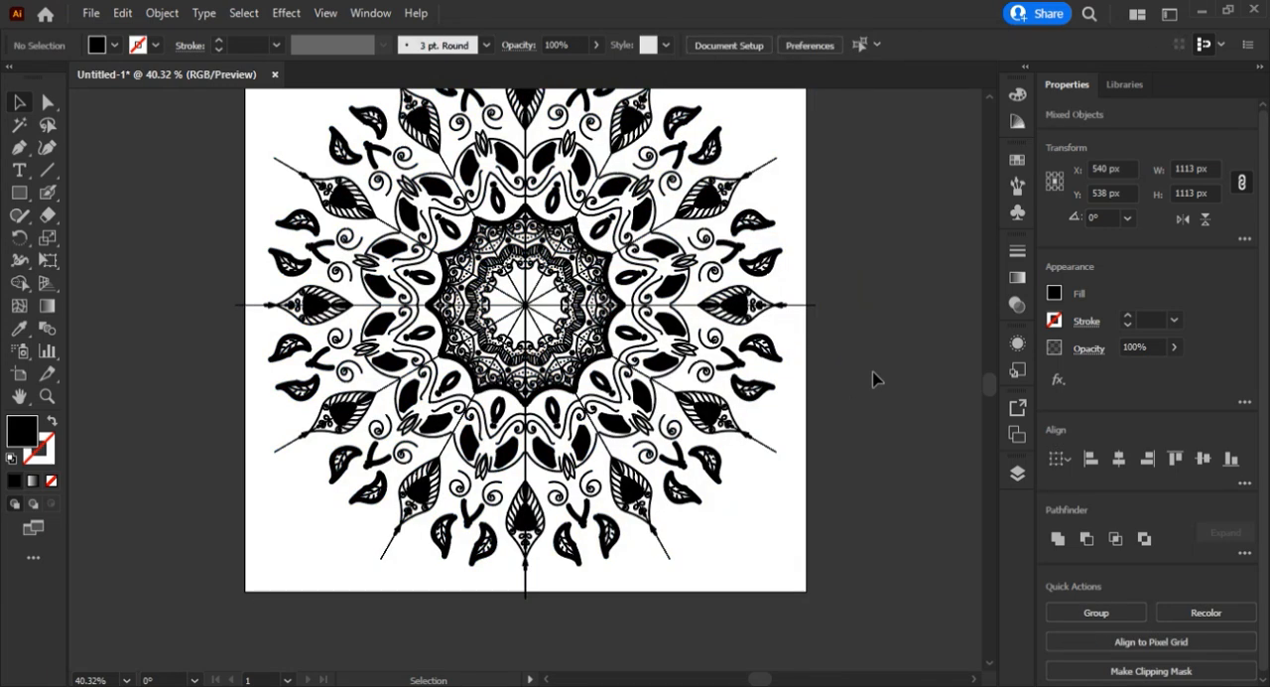
# Delete the horizontal construction line and the two diagonal ones that slope down to the right across the mandala.
pyautogui.moveTo(812, 291); pyautogui.dragTo(842, 347)
pyautogui.press('Delete')
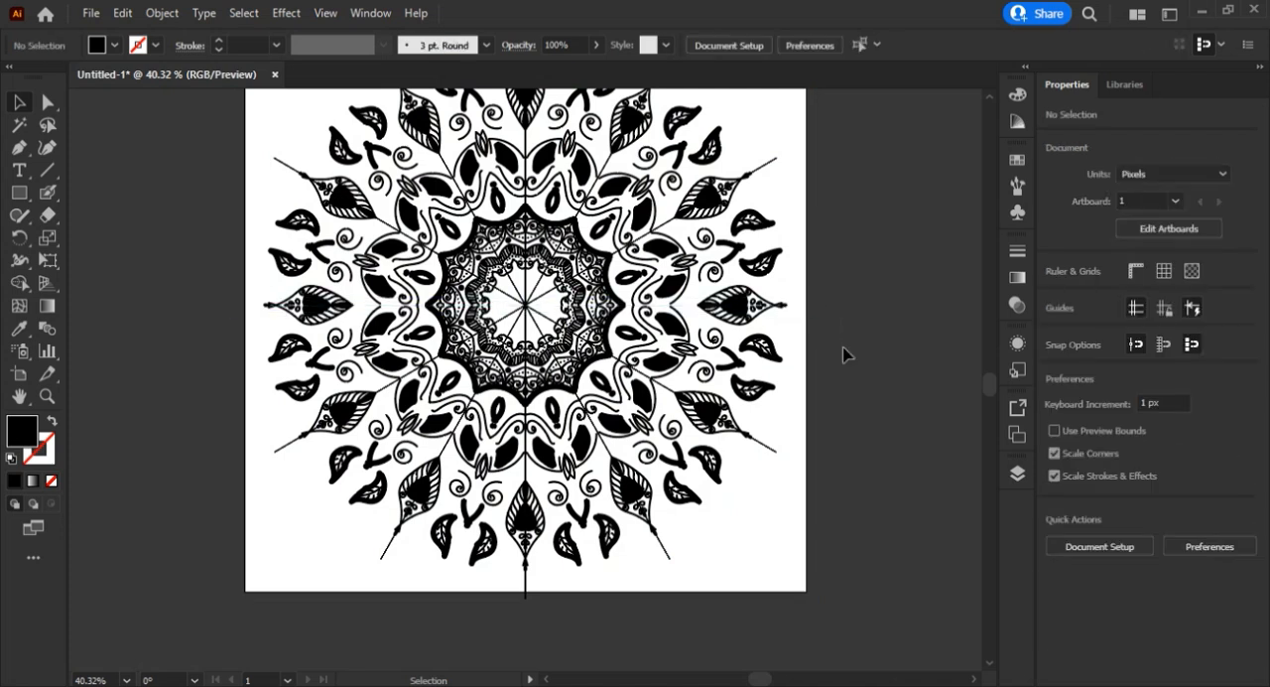
pyautogui.moveTo(790, 433); pyautogui.dragTo(760, 474)
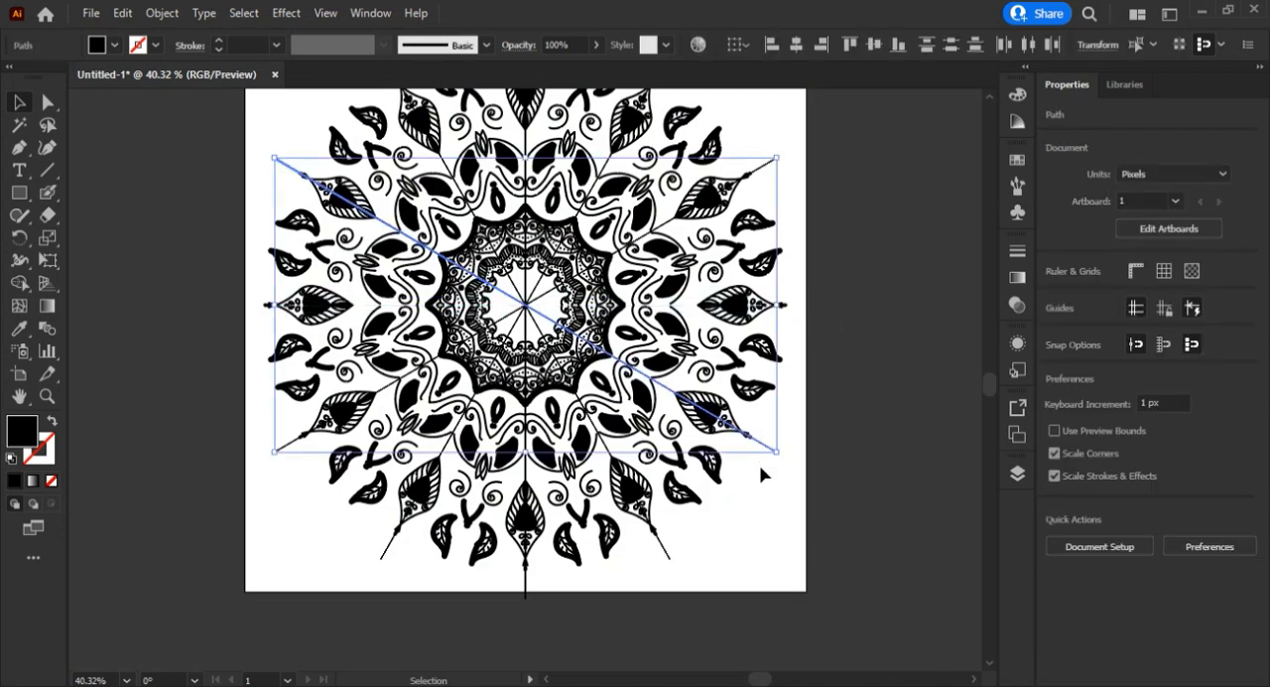
pyautogui.press('Delete')
pyautogui.moveTo(687, 545); pyautogui.dragTo(641, 575)
pyautogui.press('Delete')
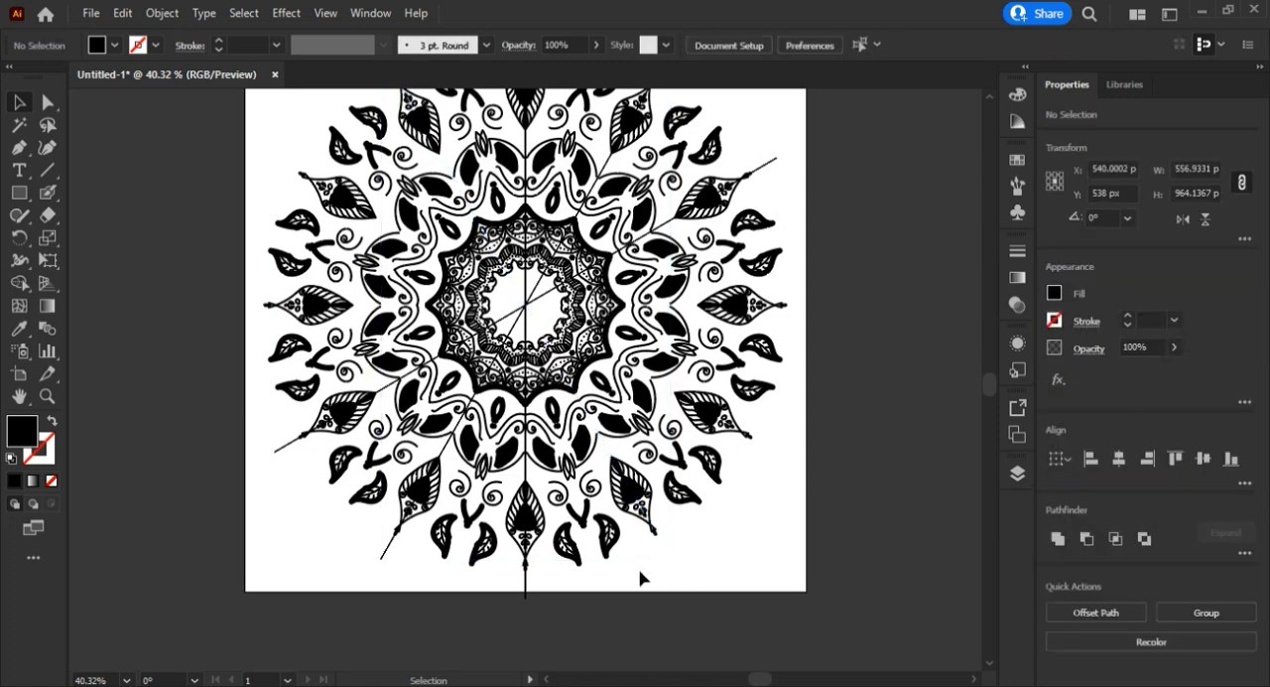
# Delete the vertical construction line and the two remaining diagonals crossing the mandala's centre.
pyautogui.moveTo(519, 592); pyautogui.dragTo(520, 593)
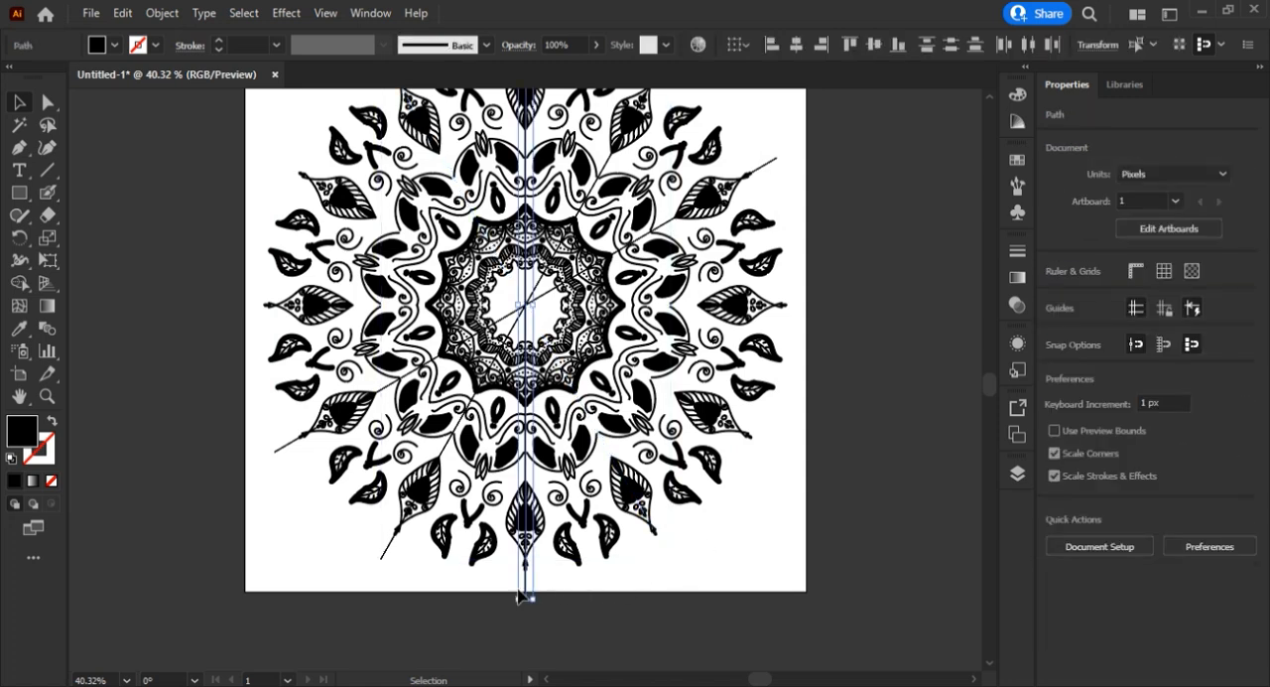
pyautogui.press('Delete')
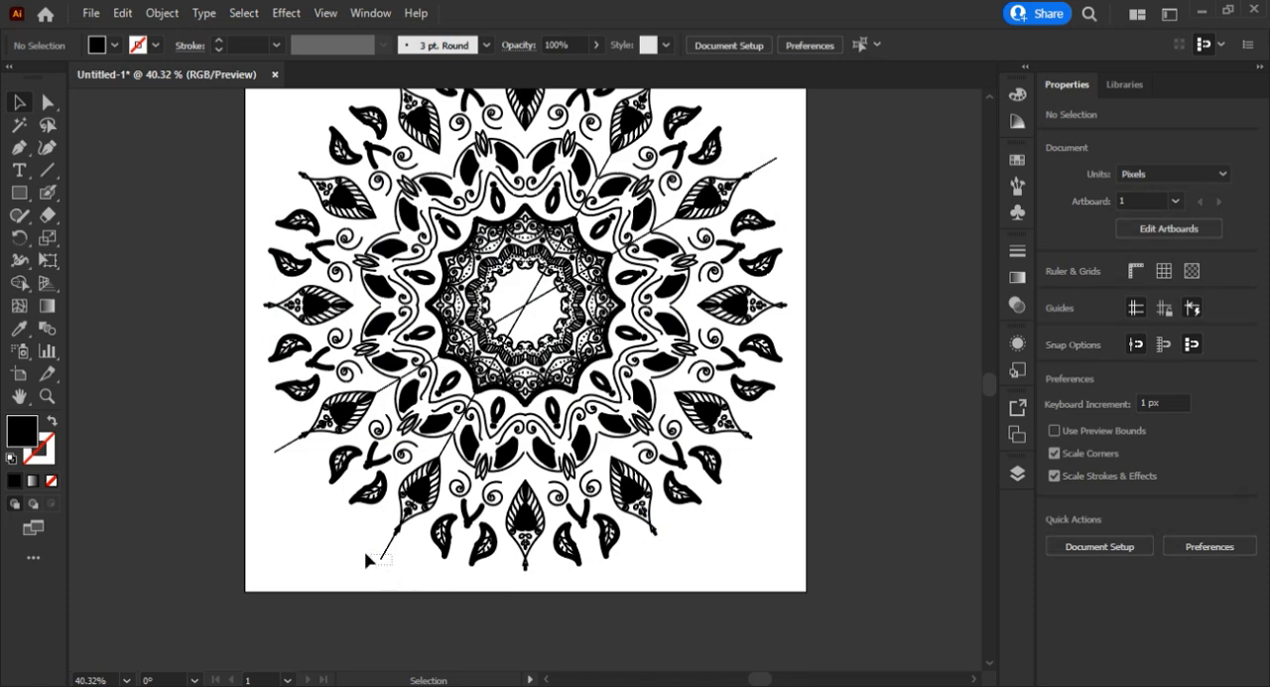
pyautogui.click(363, 553)
pyautogui.press('Delete')
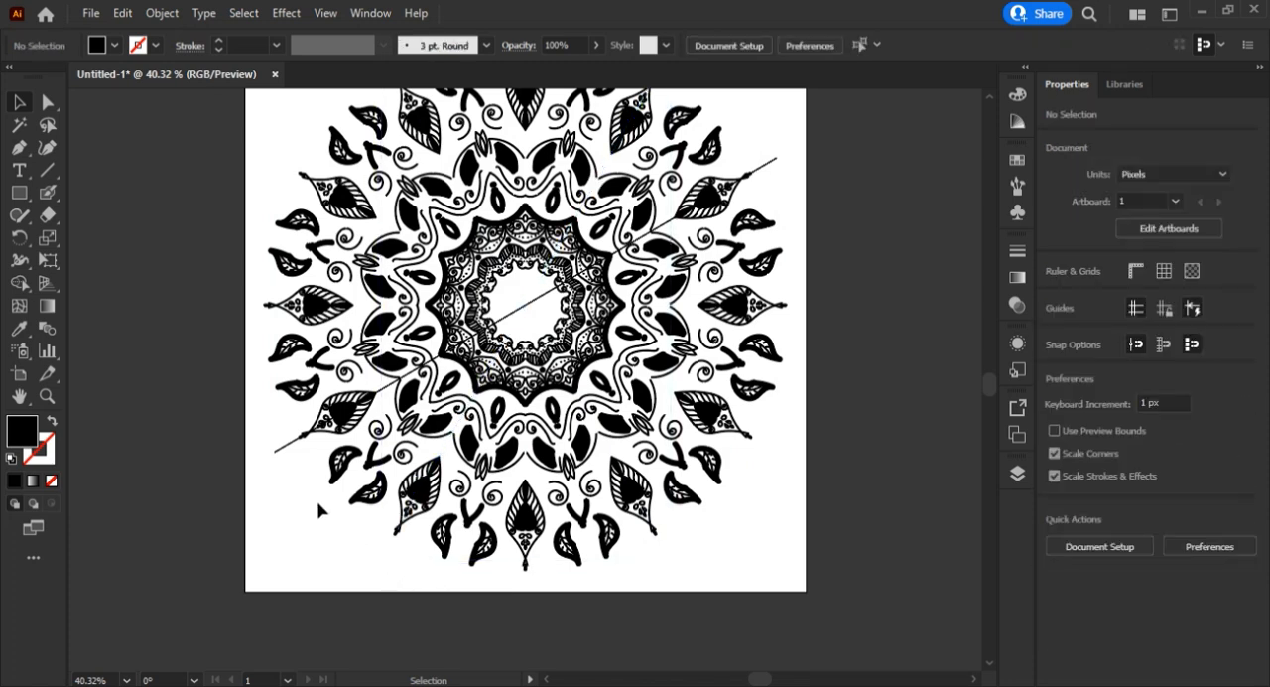
pyautogui.moveTo(235, 431); pyautogui.dragTo(286, 484)
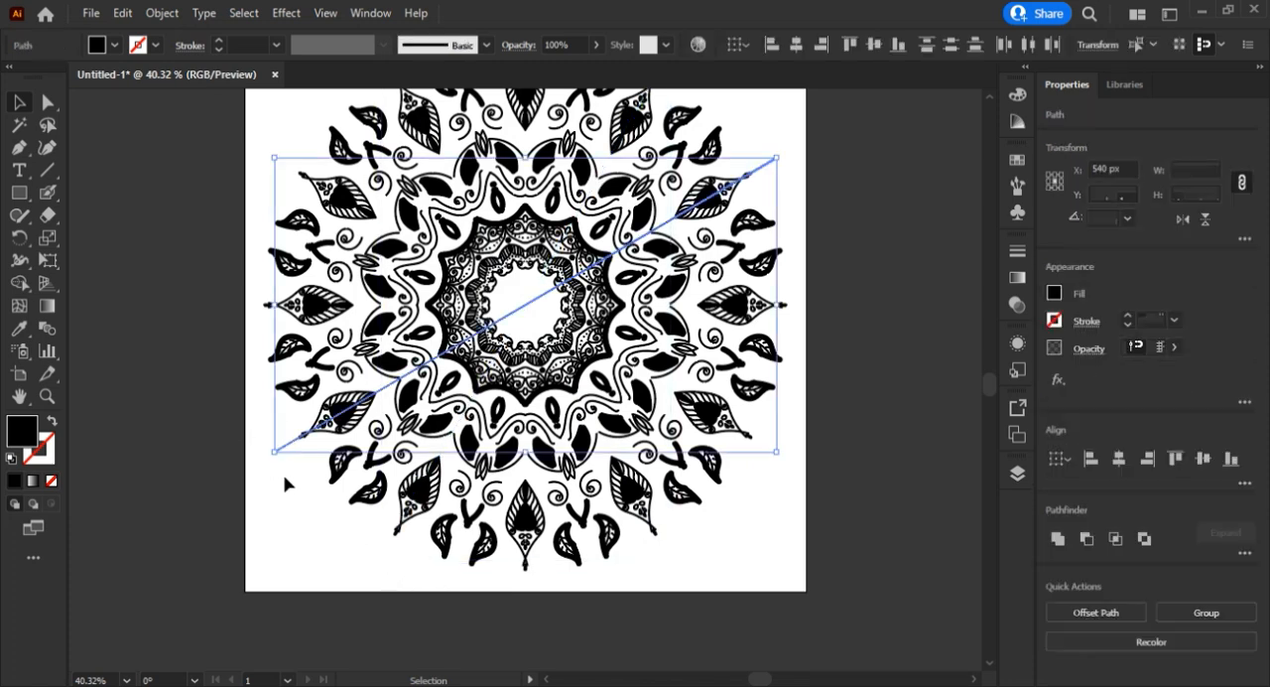
pyautogui.press('Delete')
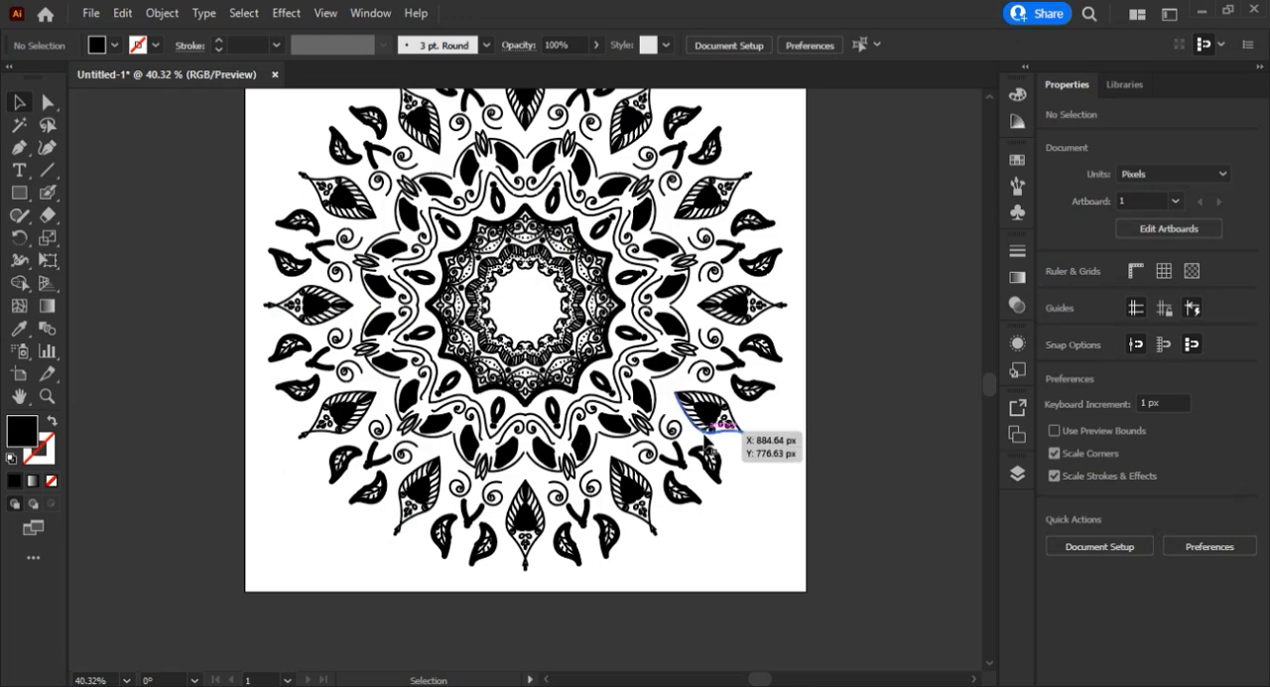
# Select all the mandala's shapes and merge them with the Pathfinder Unite operation.
pyautogui.press('z')
pyautogui.keyDown('alt'); pyautogui.click(595, 318); pyautogui.keyUp('alt')
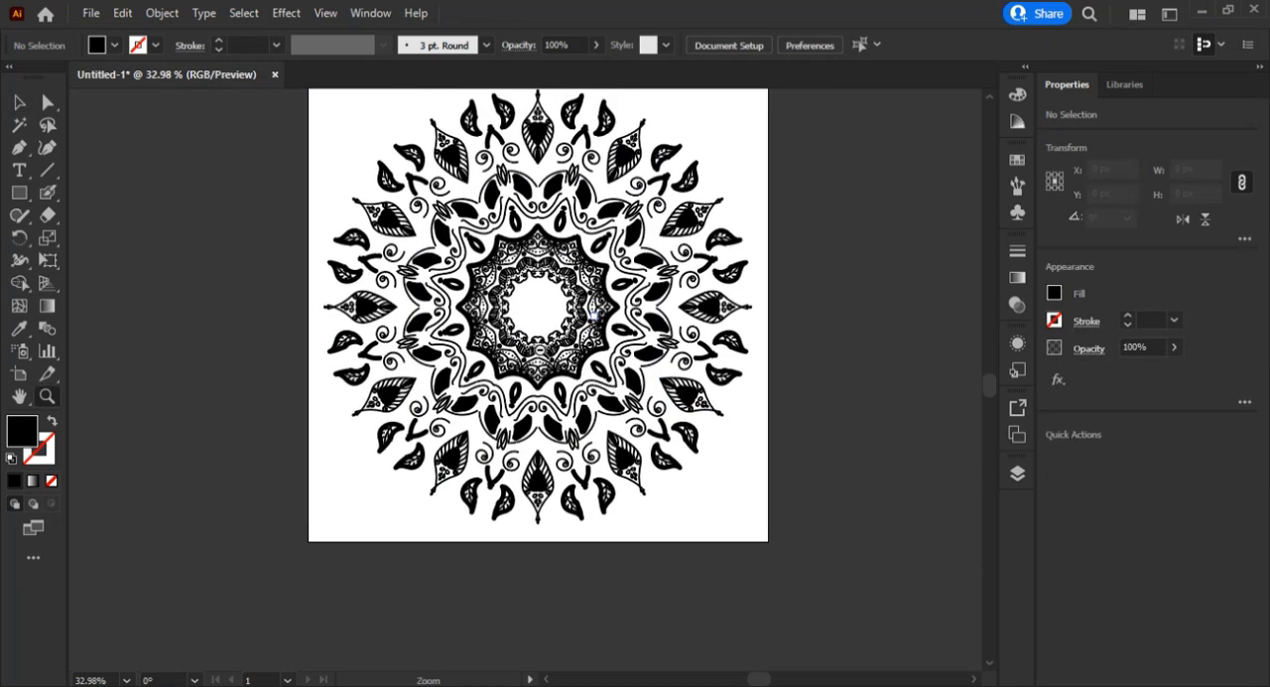
pyautogui.scroll(5, 593, 315)
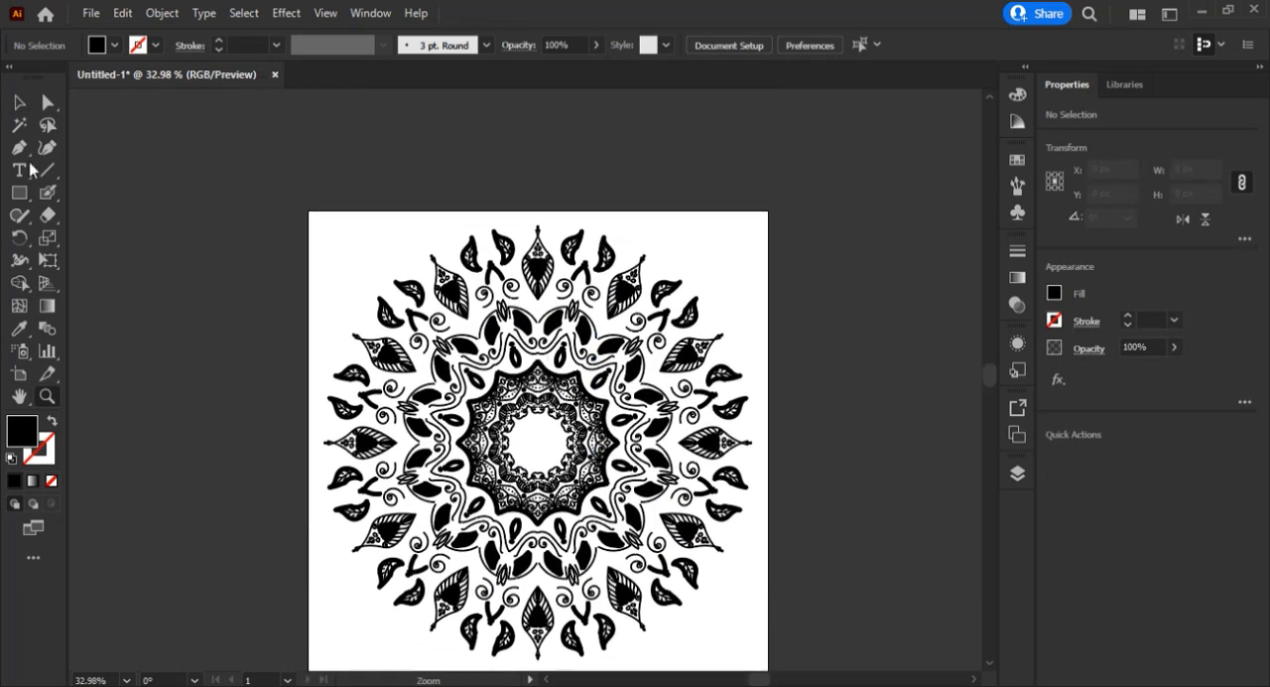
pyautogui.click(18, 103)
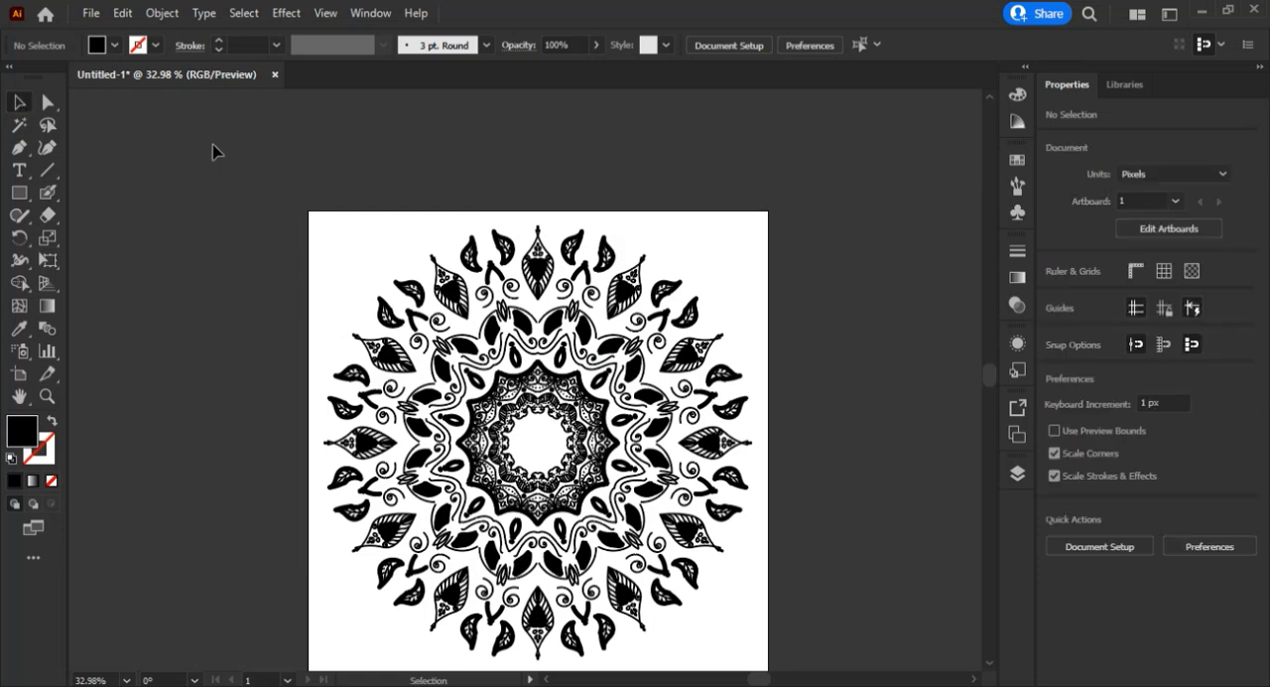
pyautogui.moveTo(212, 144); pyautogui.dragTo(796, 594)
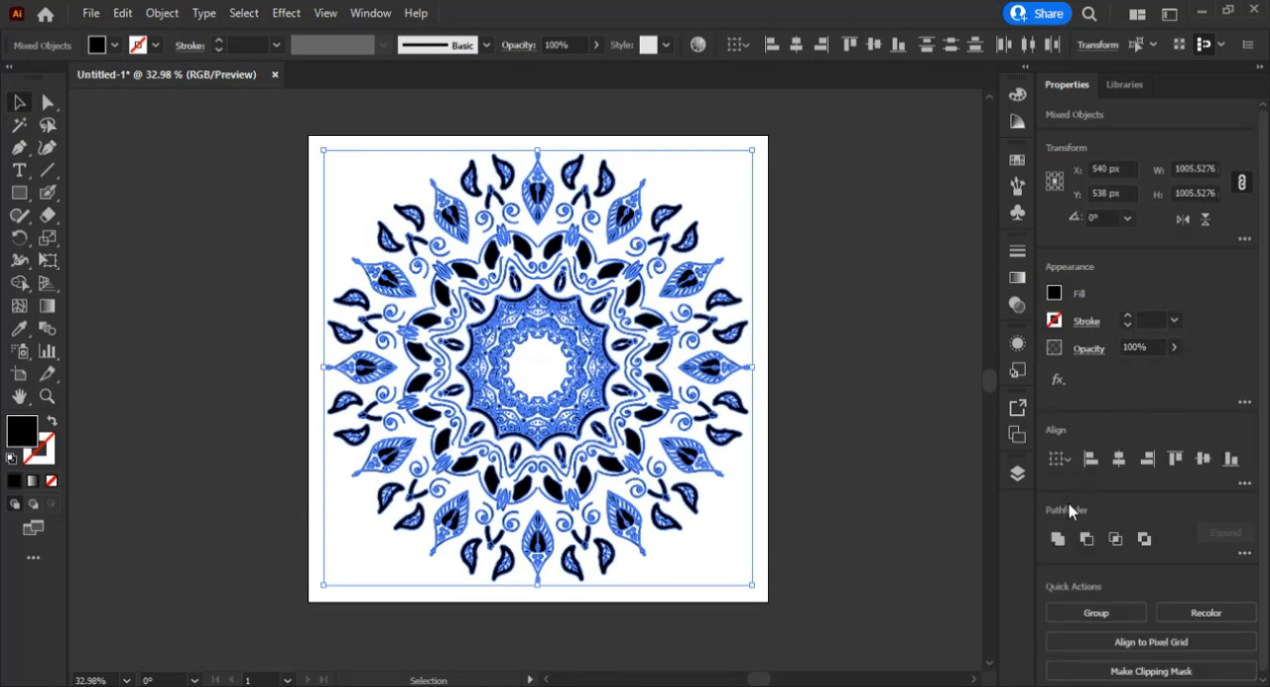
pyautogui.click(1060, 545)
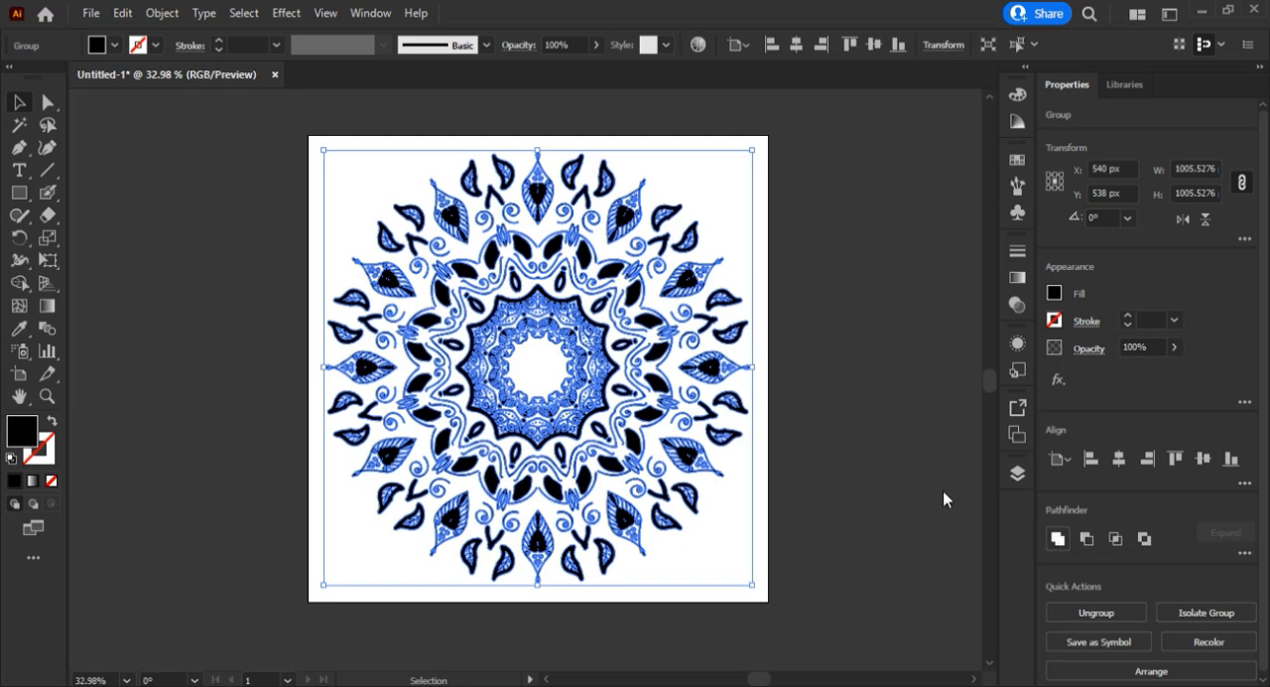
# Move the merged mandala to the artboard's centre at X 540 px, Y 540 px.
pyautogui.click(842, 373)
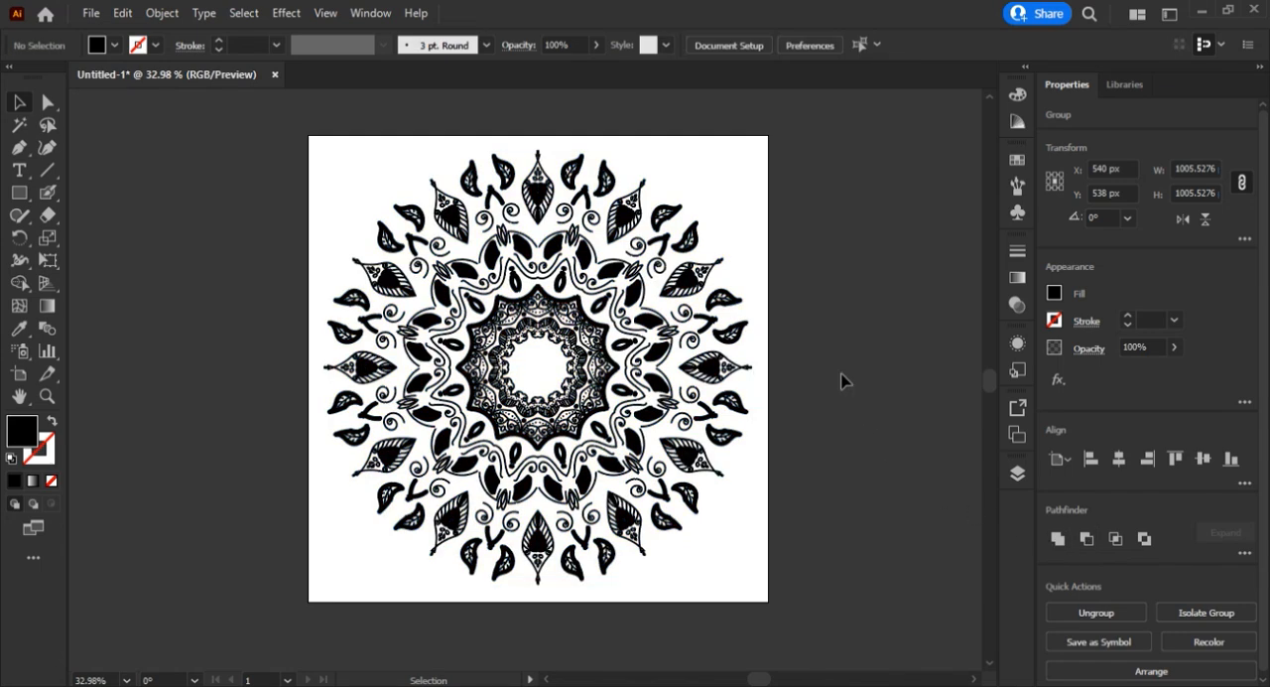
pyautogui.click(657, 355)
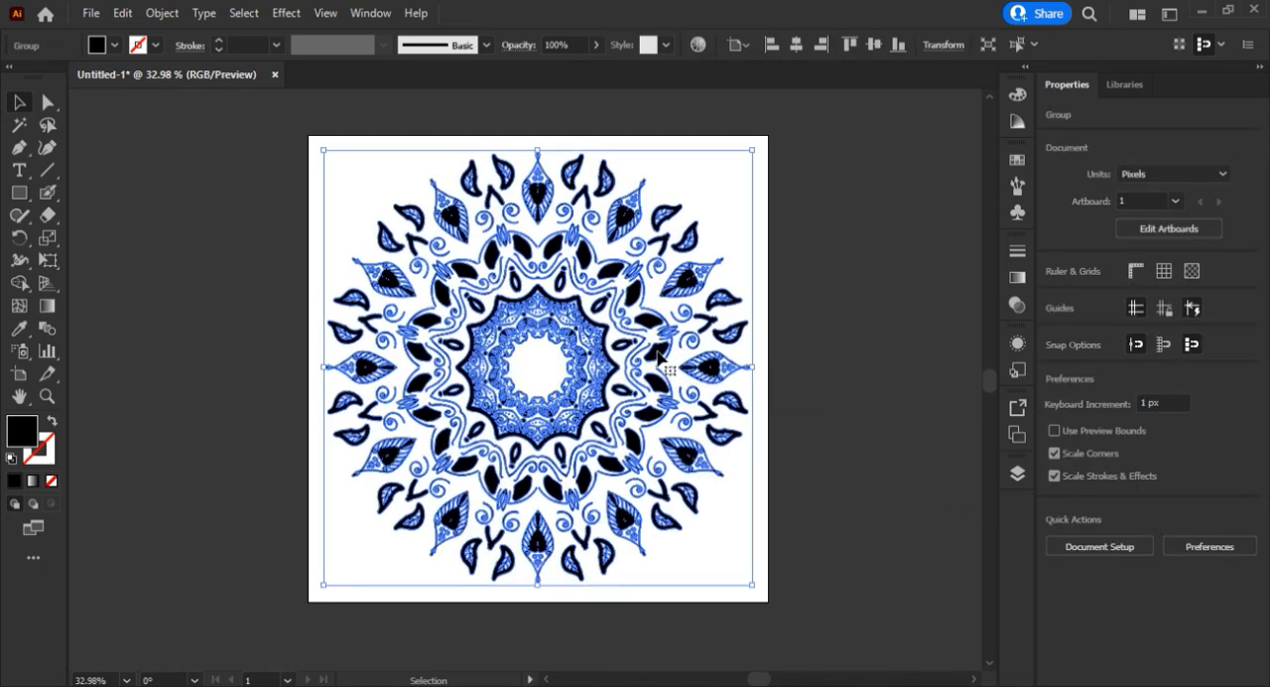
pyautogui.moveTo(599, 372); pyautogui.dragTo(658, 354)
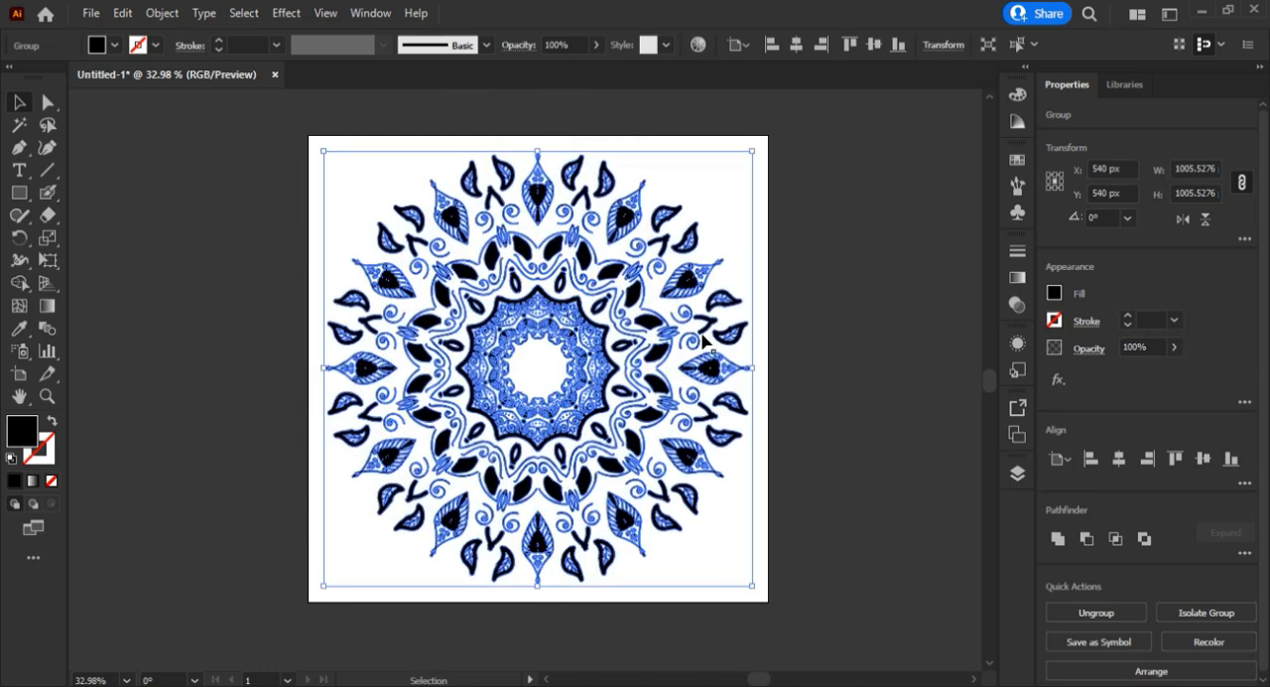
# Try blue, magenta and red fills on the mandala, settle on a dark brown swatch, and deselect the artwork.
pyautogui.click(1053, 295)
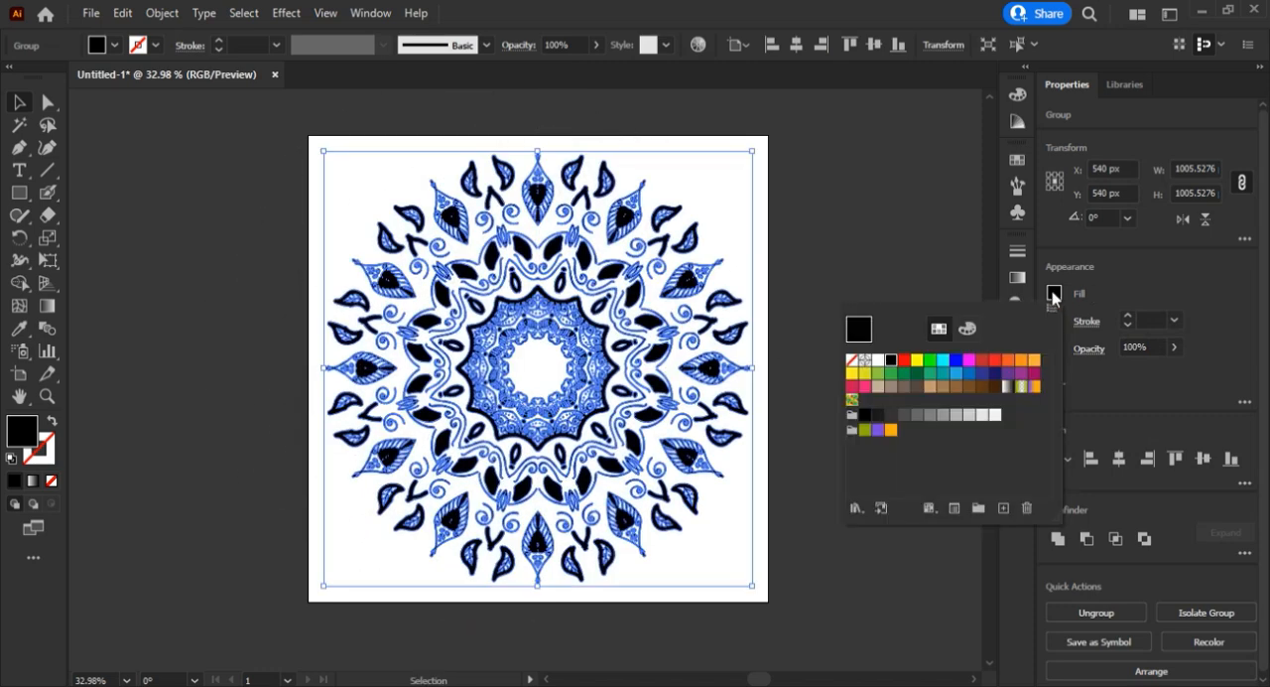
pyautogui.click(957, 361)
pyautogui.click(970, 362)
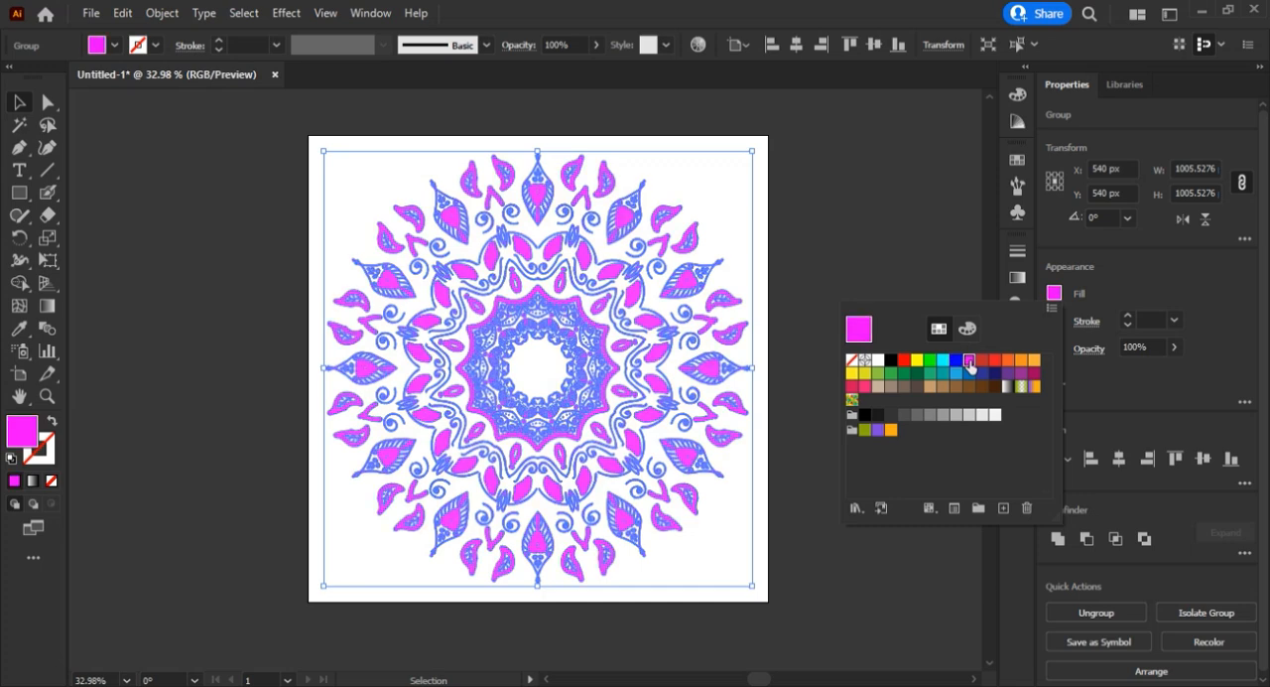
pyautogui.click(996, 363)
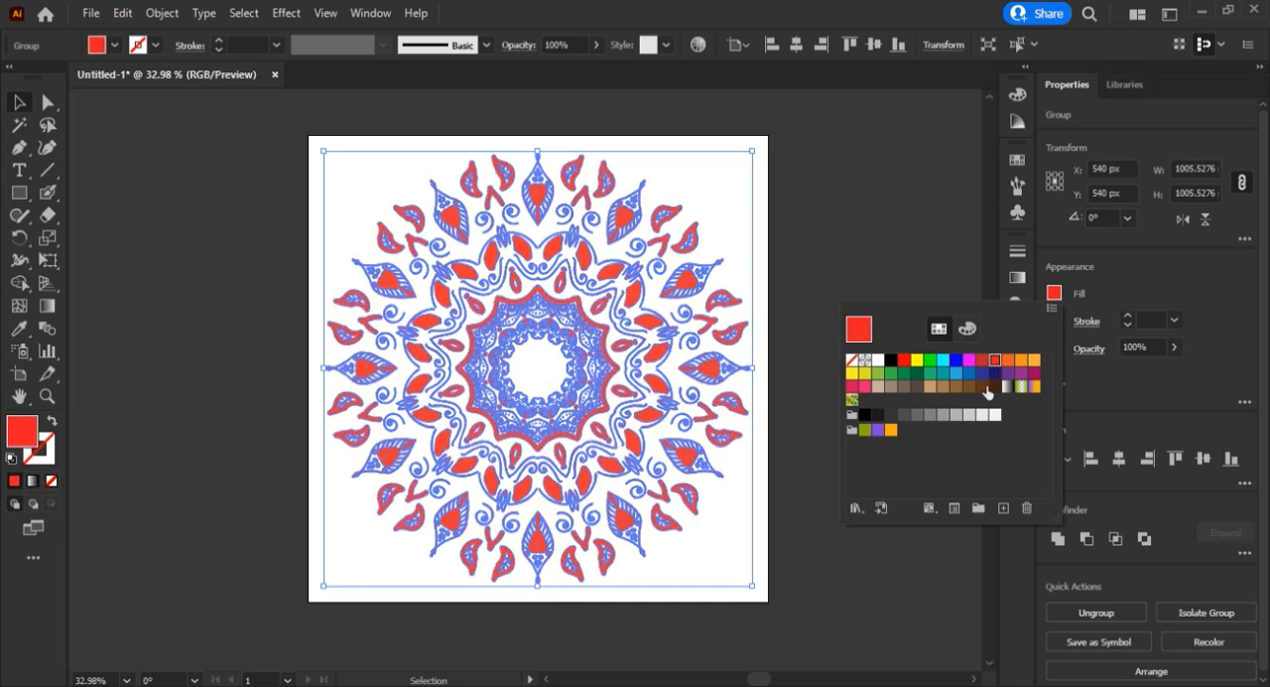
pyautogui.click(982, 387)
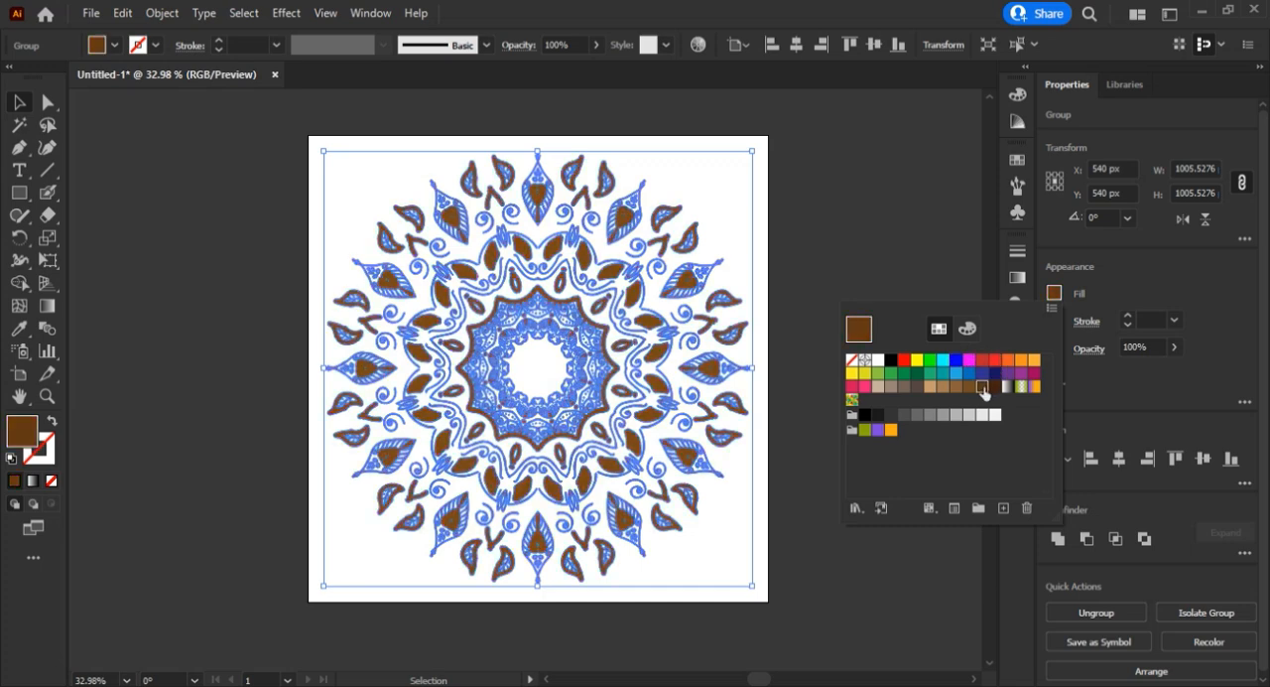
pyautogui.click(859, 277)
pyautogui.click(859, 278)
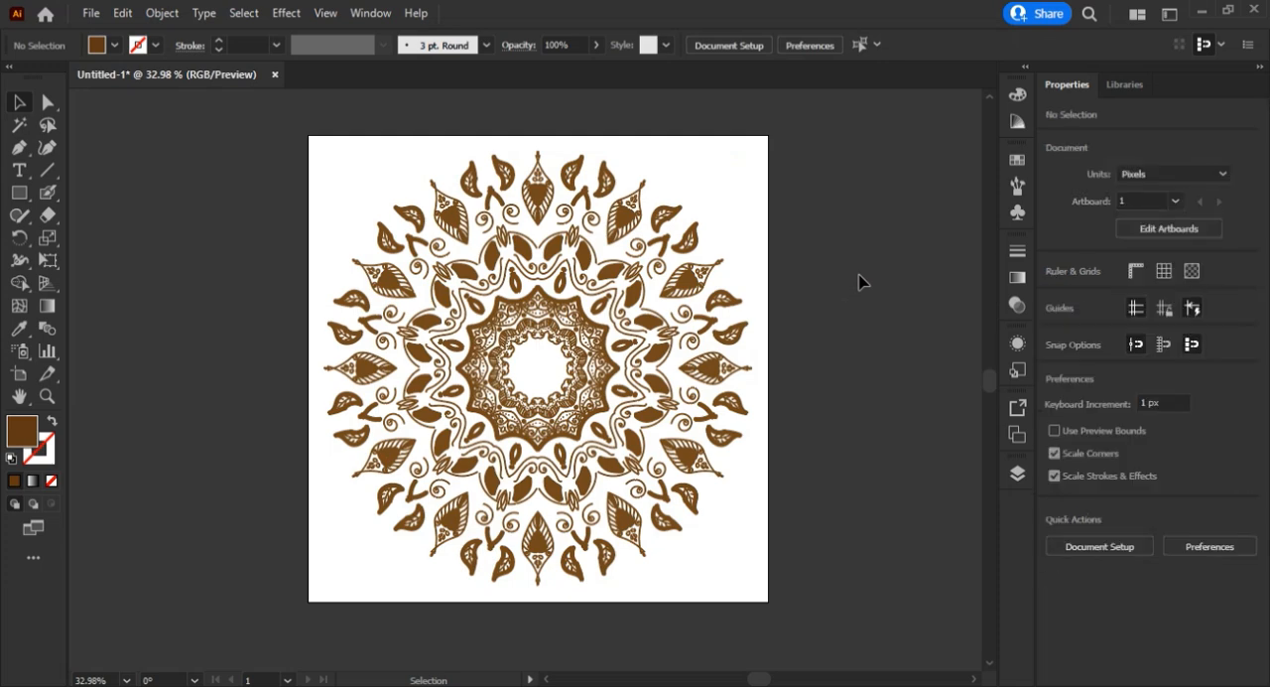